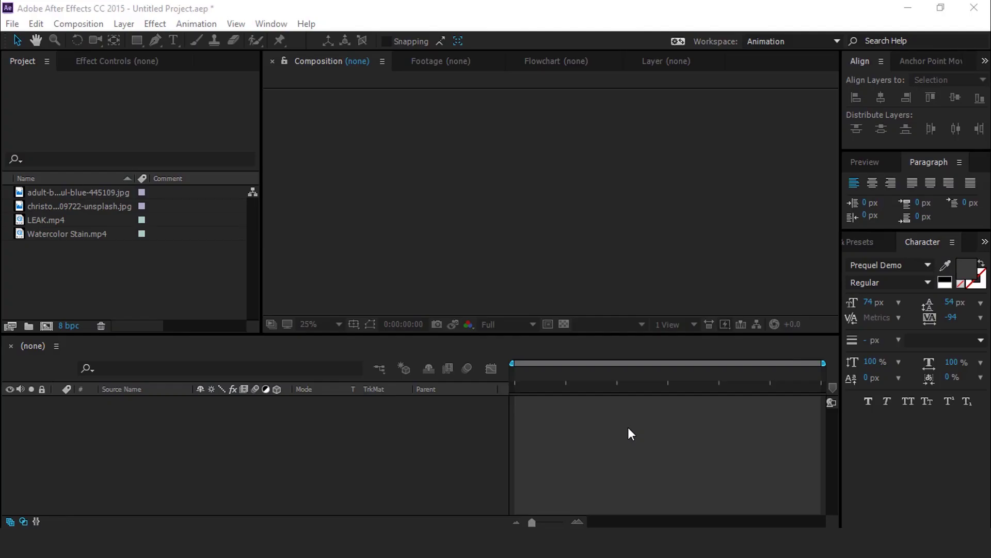
# Create a 1920×1080 composition named main comp
pyautogui.click(47, 325)
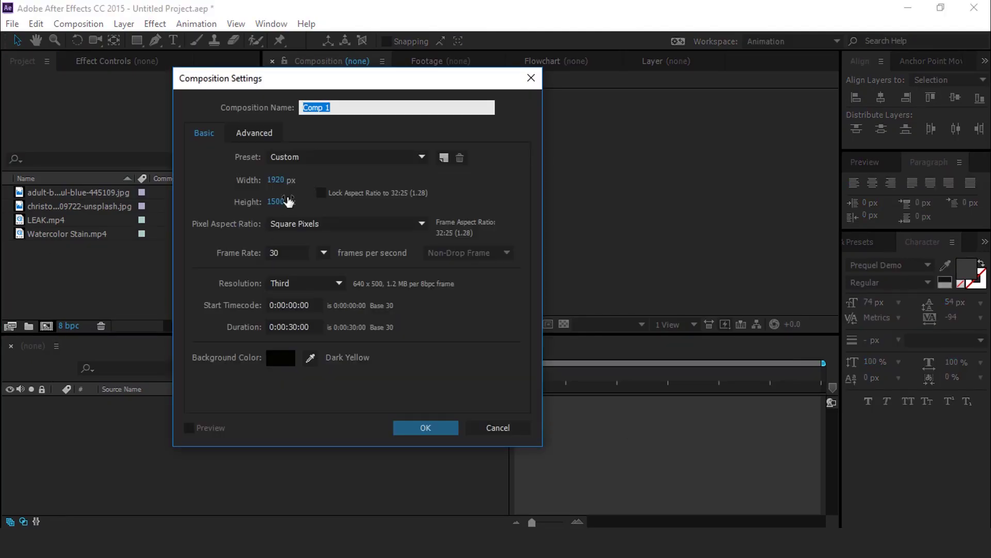
pyautogui.click(279, 201)
pyautogui.write('1080')
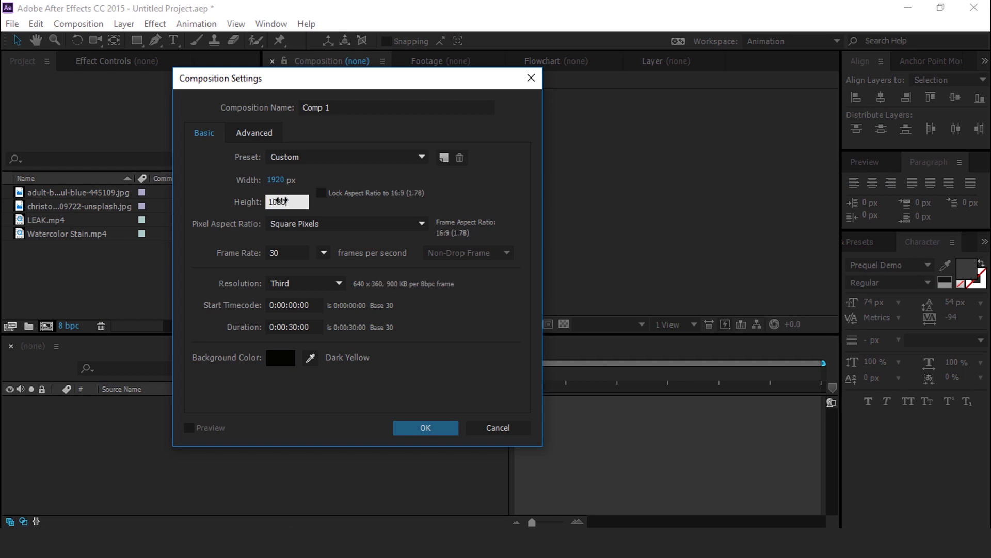
pyautogui.click(340, 104)
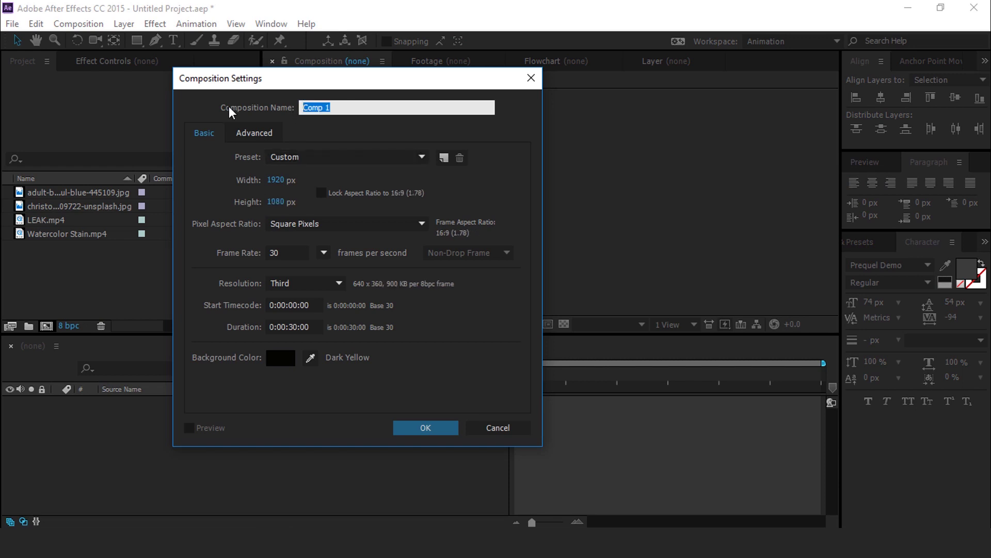
pyautogui.click(420, 426)
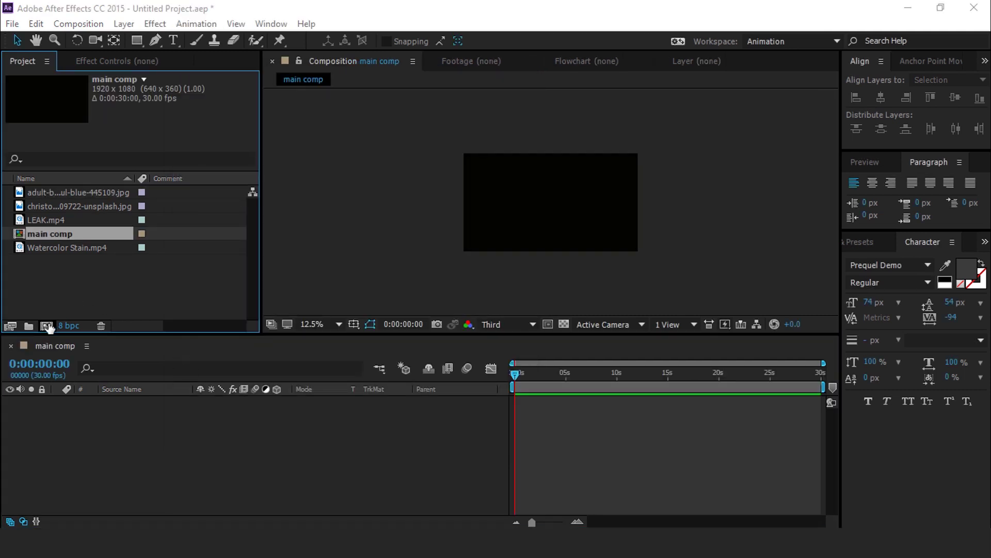
# Create two more compositions, scene1 and shot1, with the same settings
pyautogui.click(47, 326)
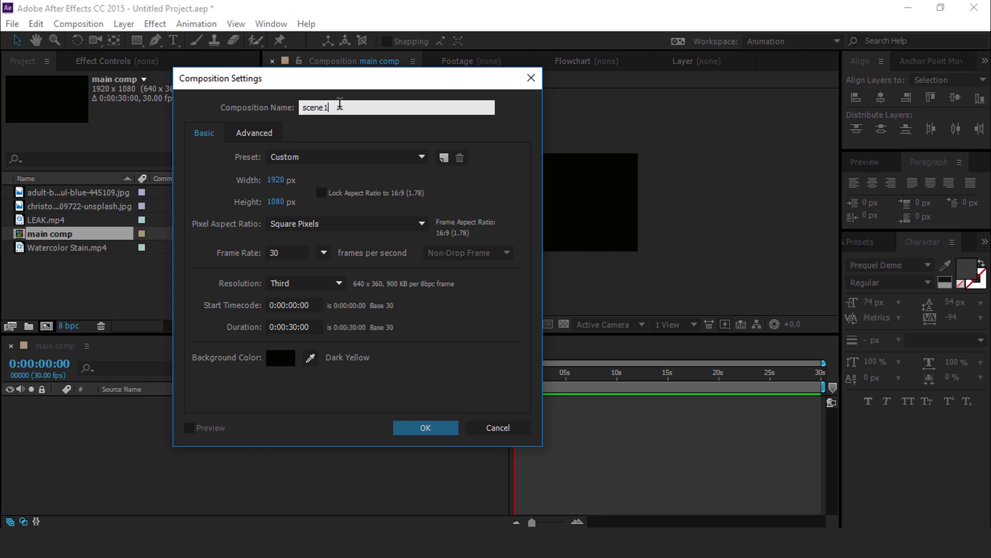
pyautogui.write('scene1')
pyautogui.press('Return')
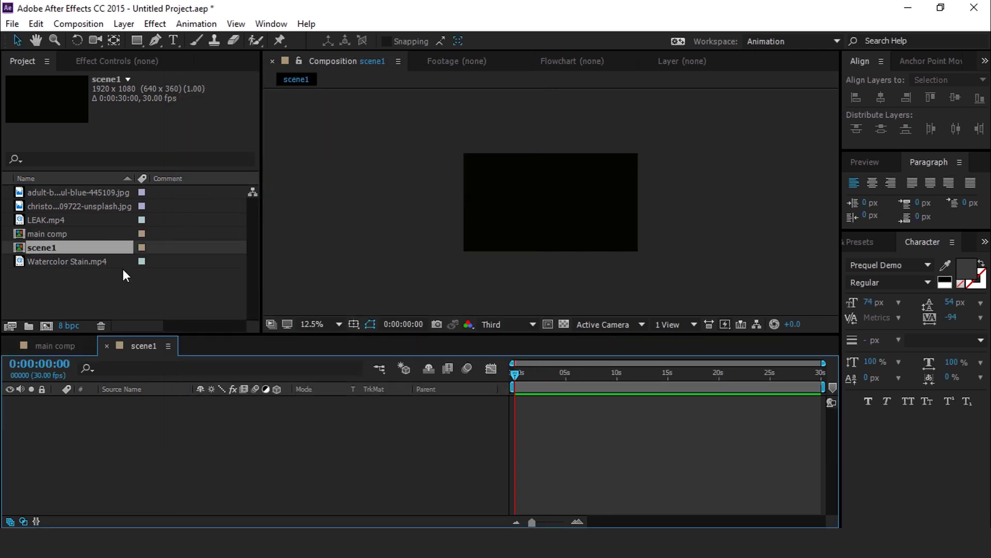
pyautogui.click(47, 326)
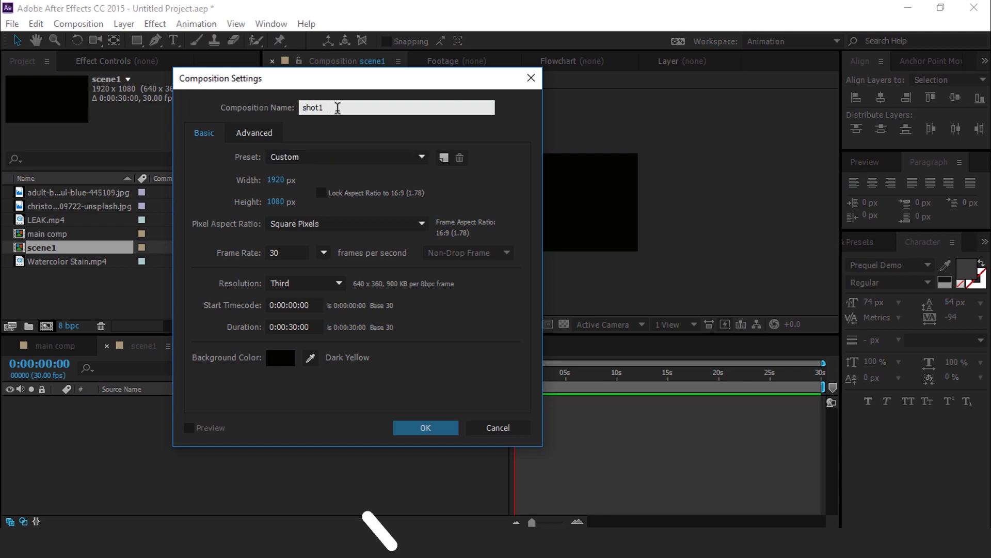
pyautogui.press('Return')
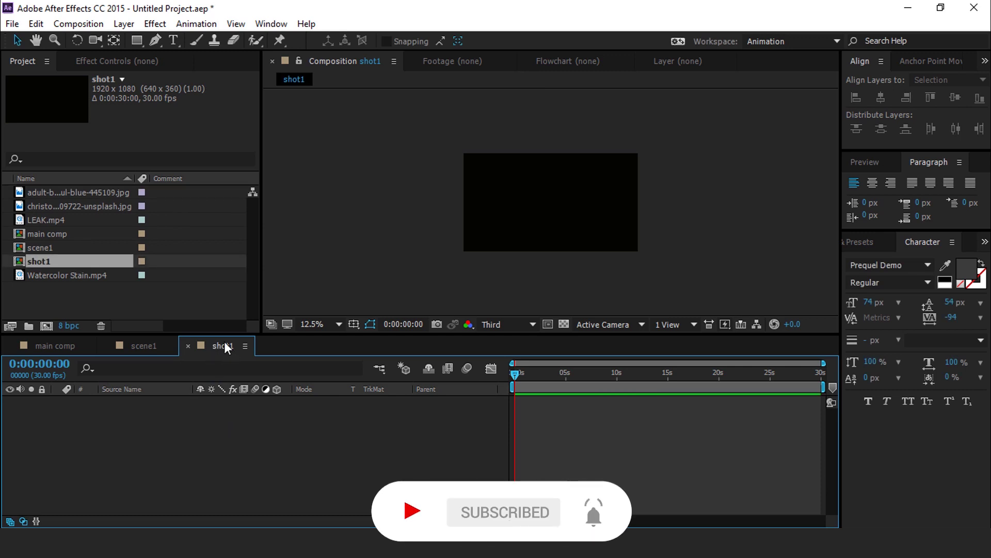
# Add the blue-smoke photo to shot1 and scale it down to fill the frame
pyautogui.click(29, 193)
pyautogui.moveTo(20, 193); pyautogui.dragTo(150, 447)
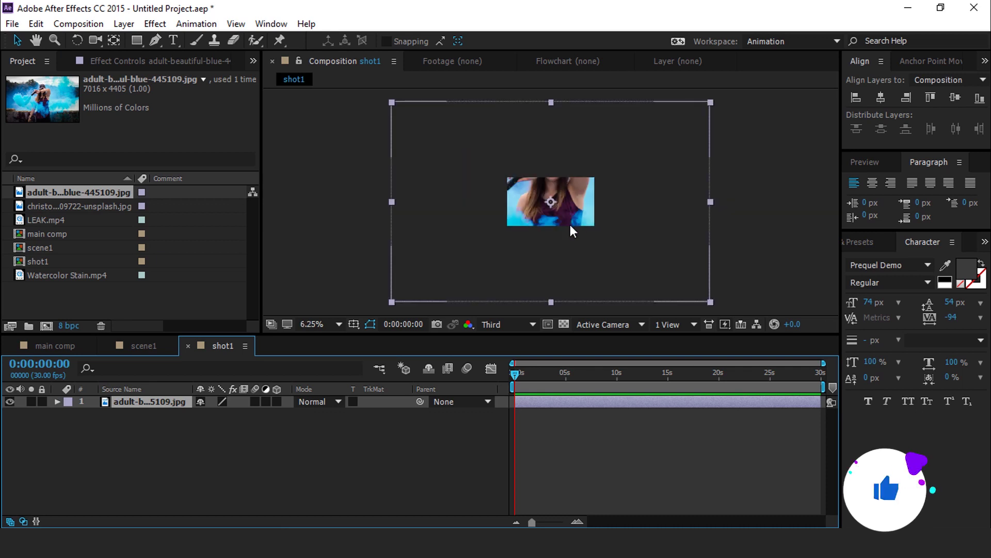
pyautogui.moveTo(711, 201); pyautogui.dragTo(599, 206)
pyautogui.press('.')
pyautogui.press('.')
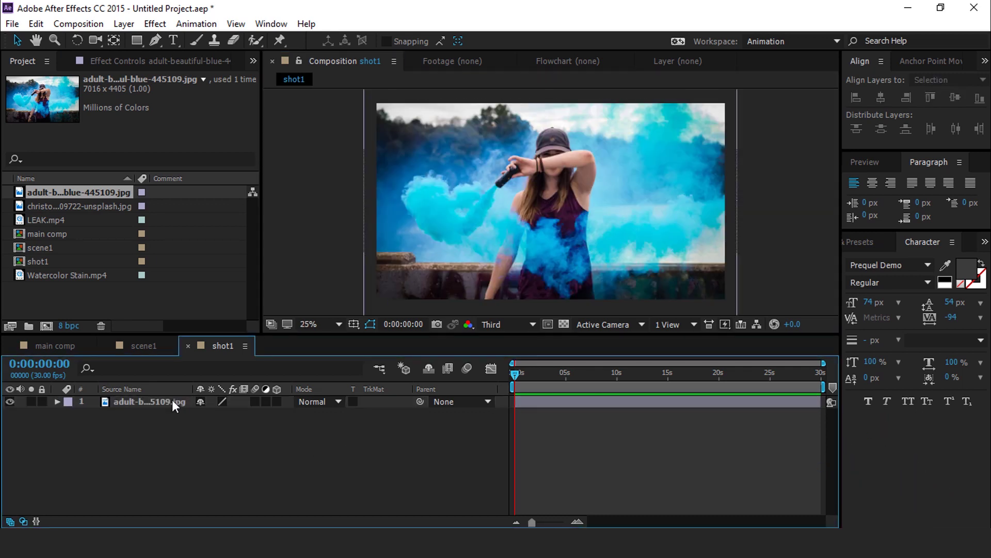
# Pre-compose the photo layer as 'image placeholder1'
pyautogui.rightClick(131, 401)
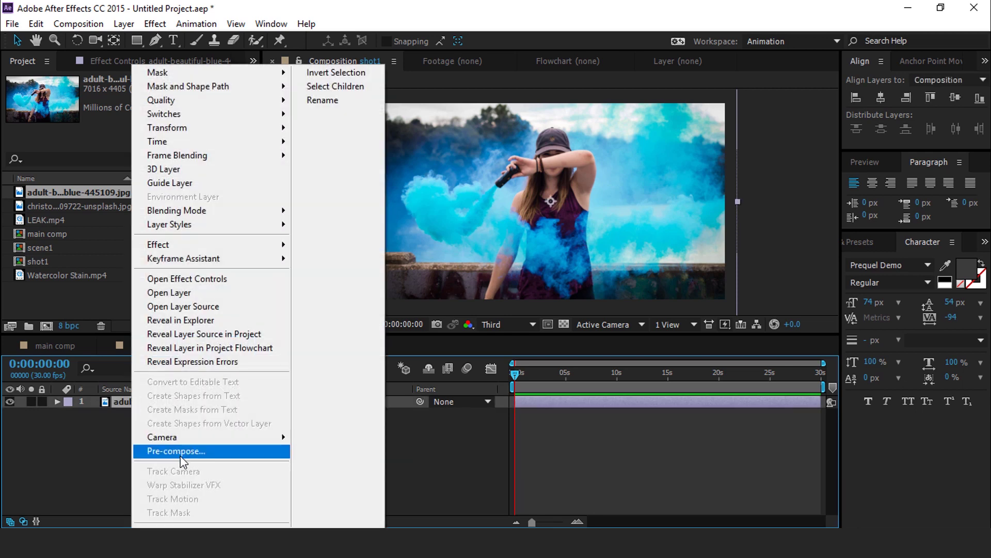
pyautogui.click(178, 452)
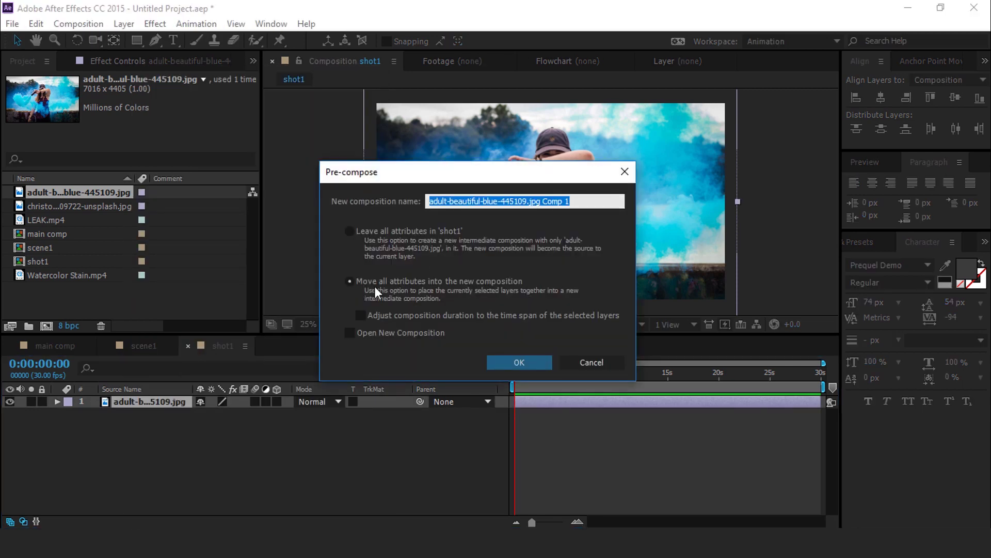
pyautogui.write('ima')
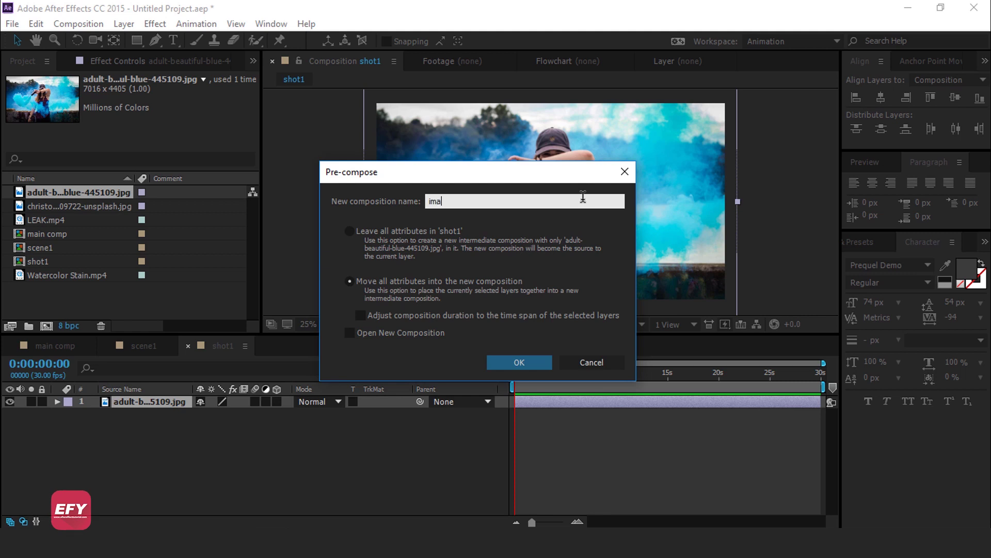
pyautogui.write('ge placeholder 1')
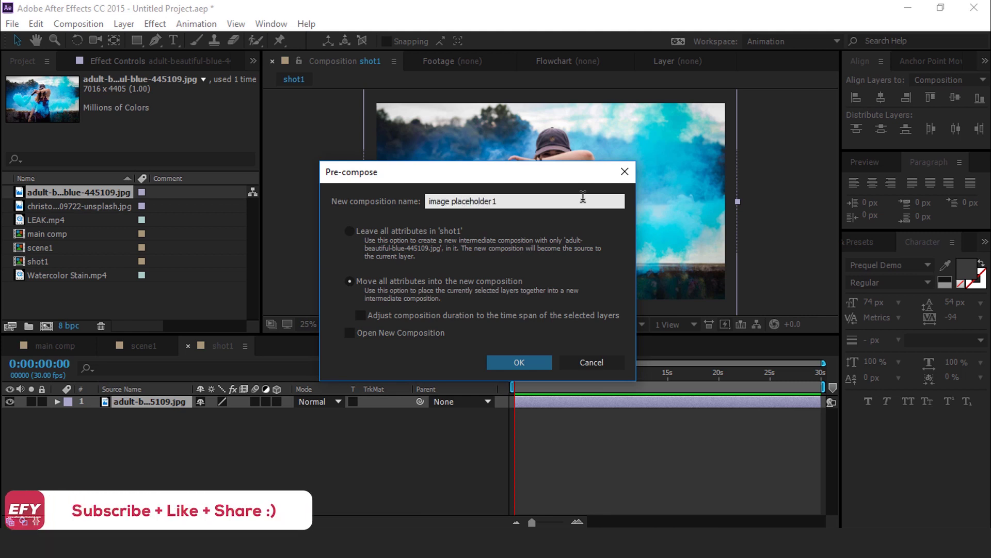
pyautogui.press('Return')
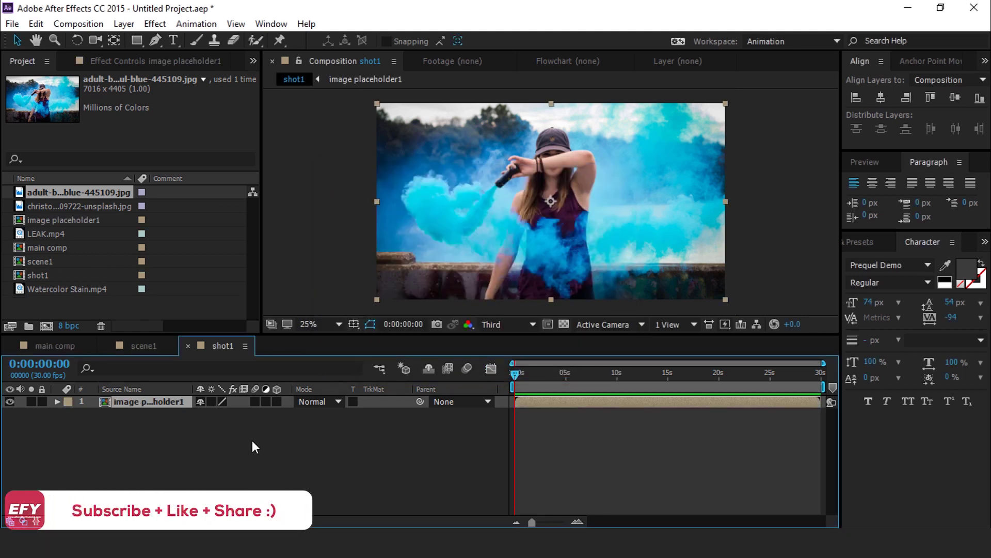
pyautogui.click(249, 443)
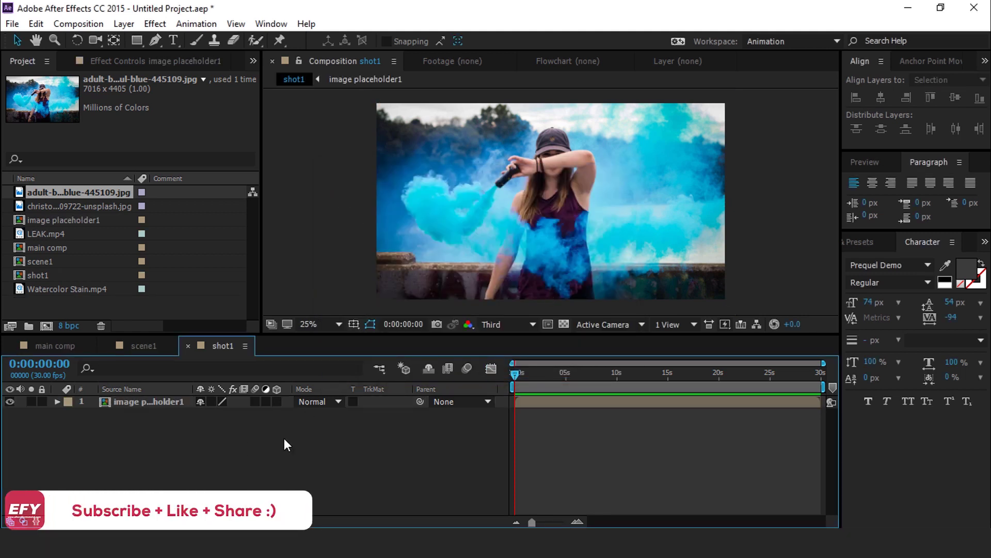
# Add image placeholder1 to scene1 and make it a 3D layer
pyautogui.click(138, 347)
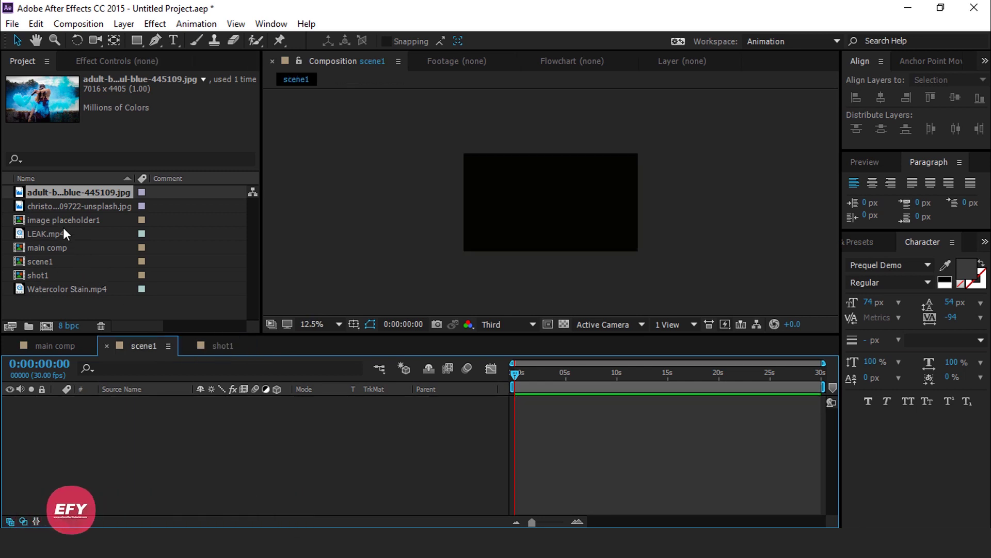
pyautogui.click(19, 220)
pyautogui.moveTo(19, 222); pyautogui.dragTo(99, 436)
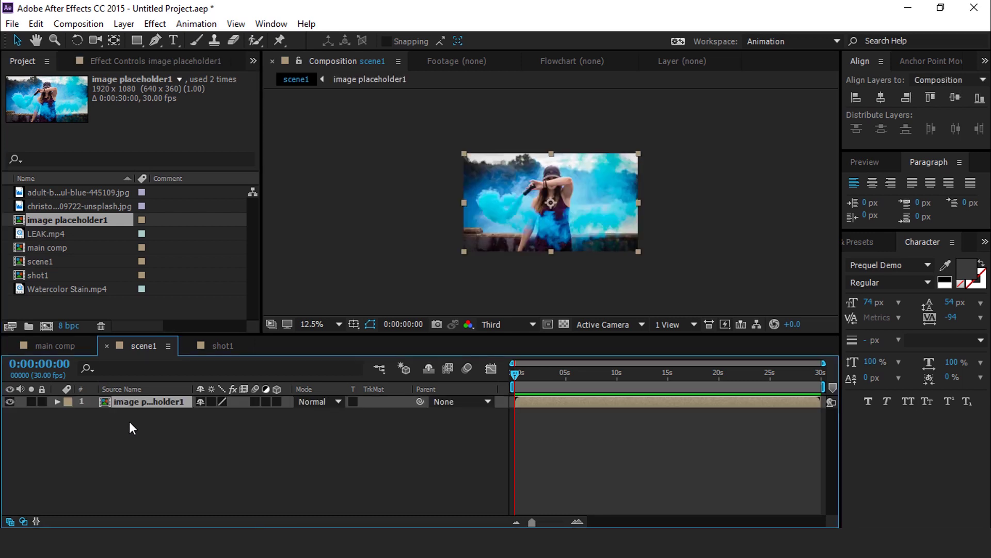
pyautogui.click(277, 402)
pyautogui.click(217, 438)
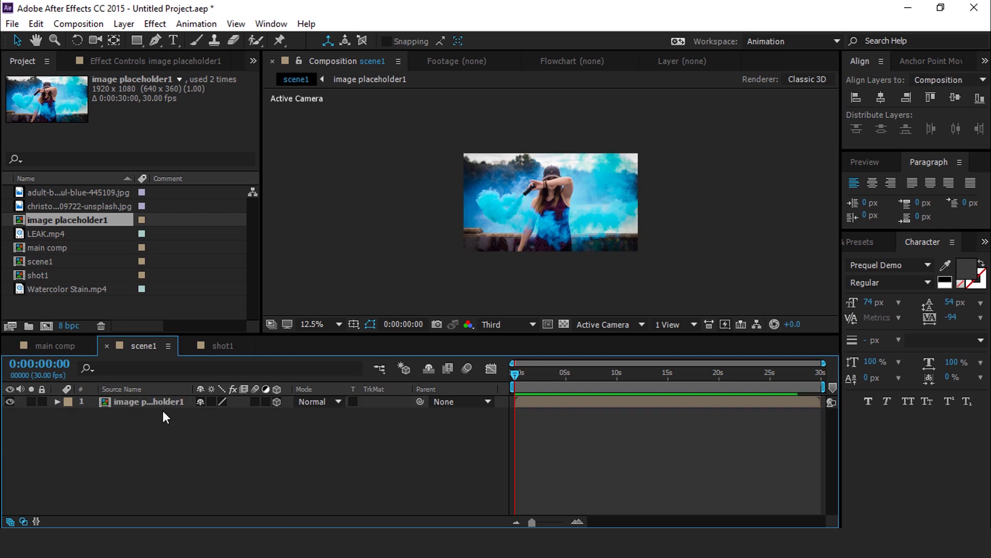
# Add a layer-sized ellipse mask with 250-pixel feather to the placeholder
pyautogui.click(157, 404)
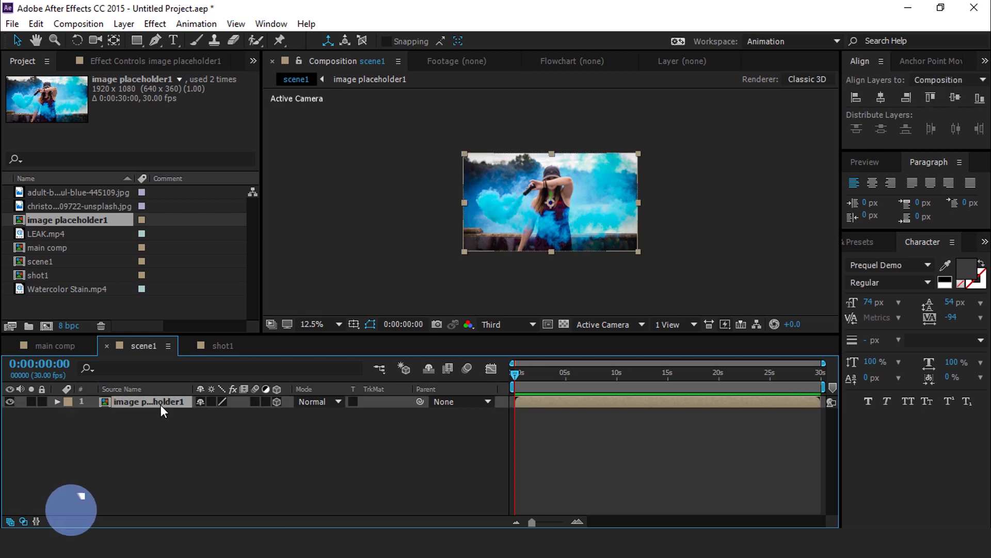
pyautogui.click(138, 40)
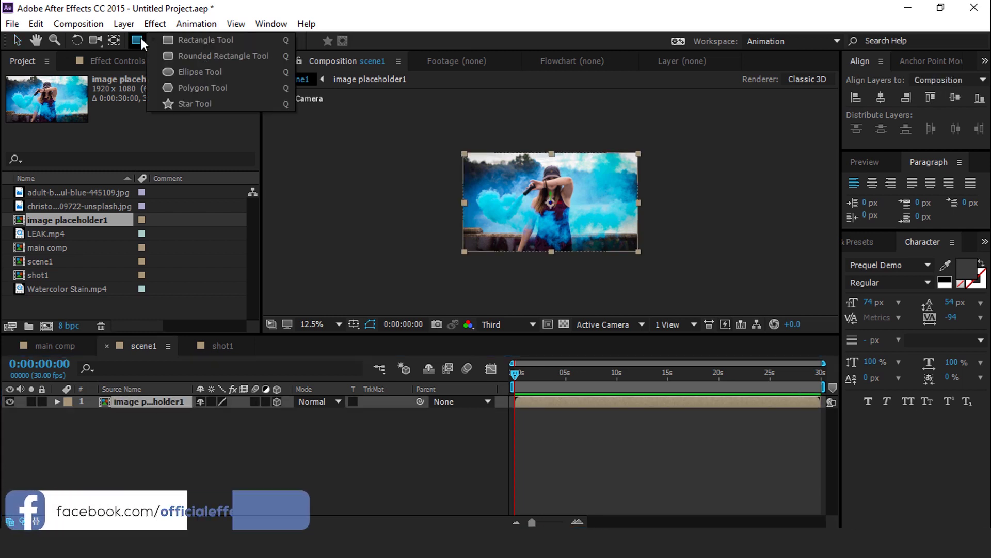
pyautogui.click(199, 72)
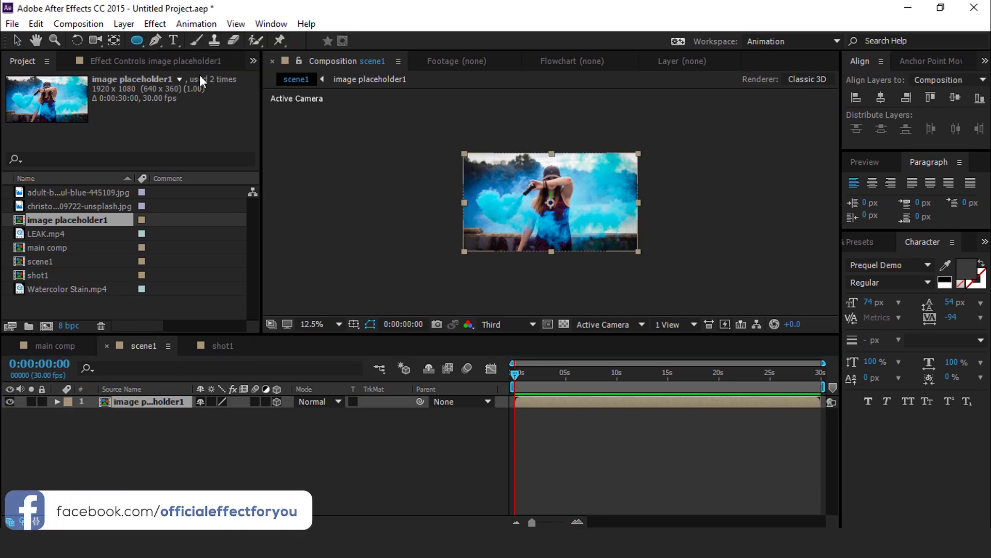
pyautogui.doubleClick(137, 42)
pyautogui.press('v')
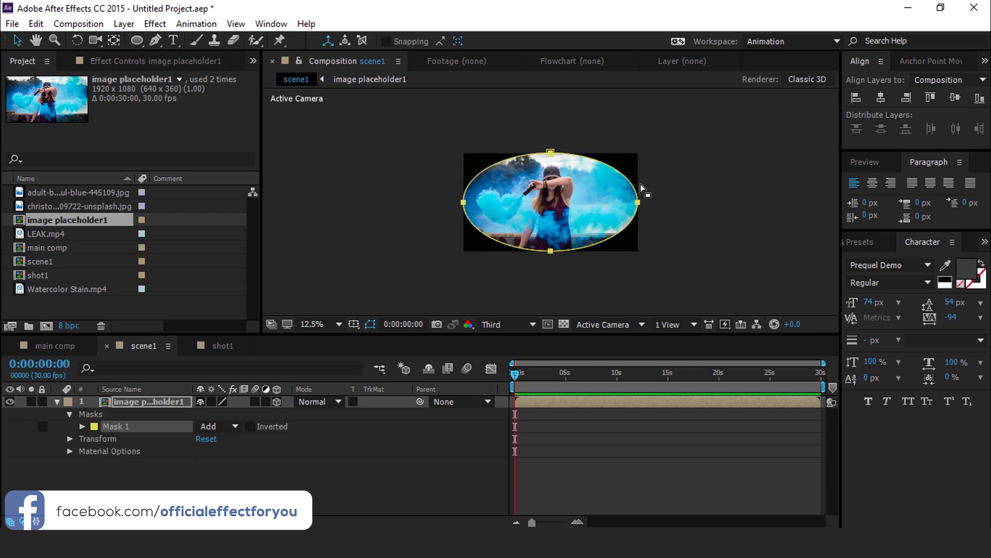
pyautogui.click(82, 426)
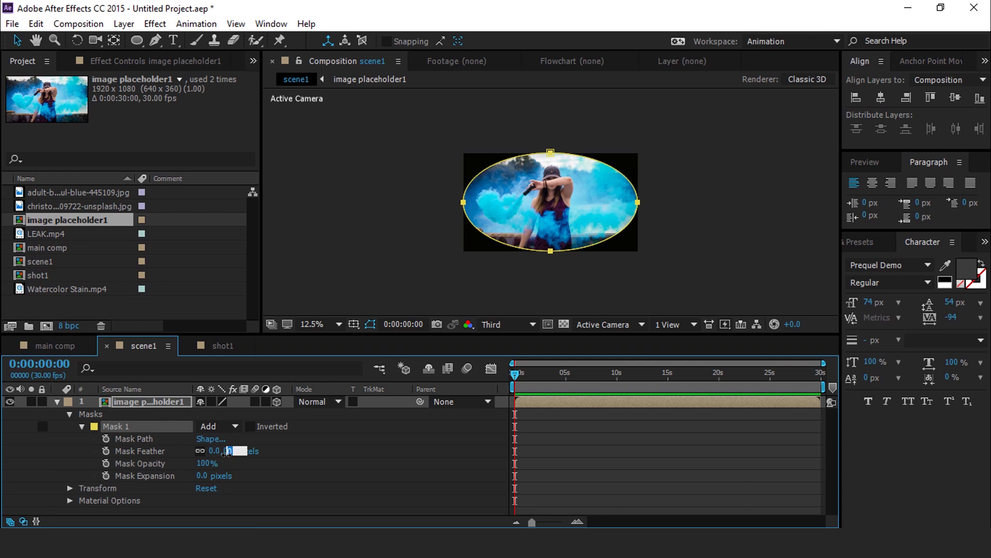
pyautogui.press('Return')
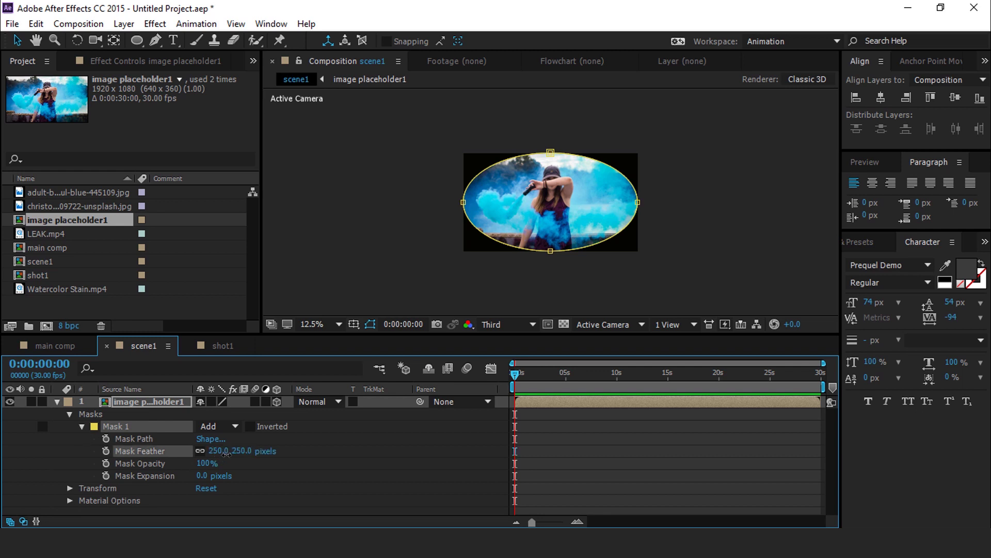
pyautogui.click(57, 401)
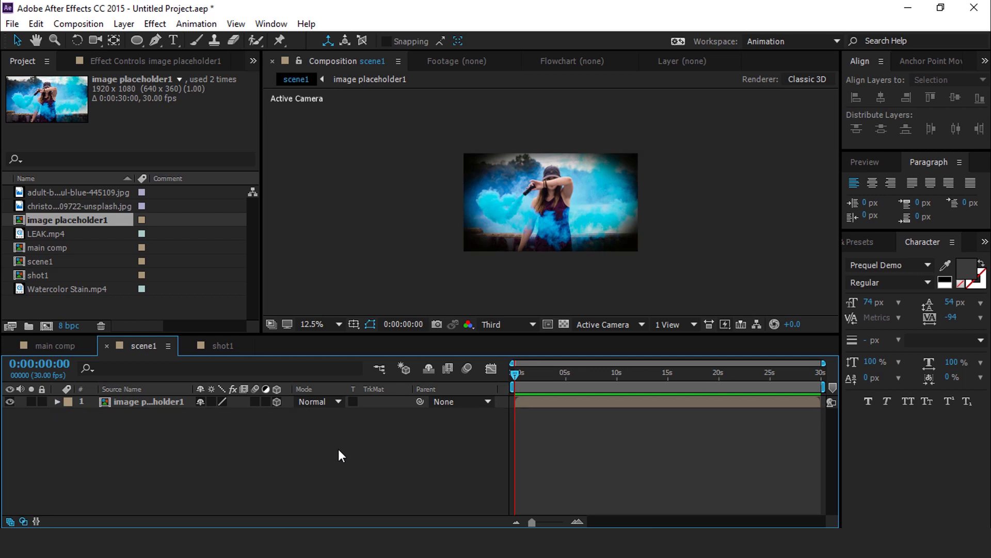
# Add a new adjustment layer to scene1
pyautogui.rightClick(355, 427)
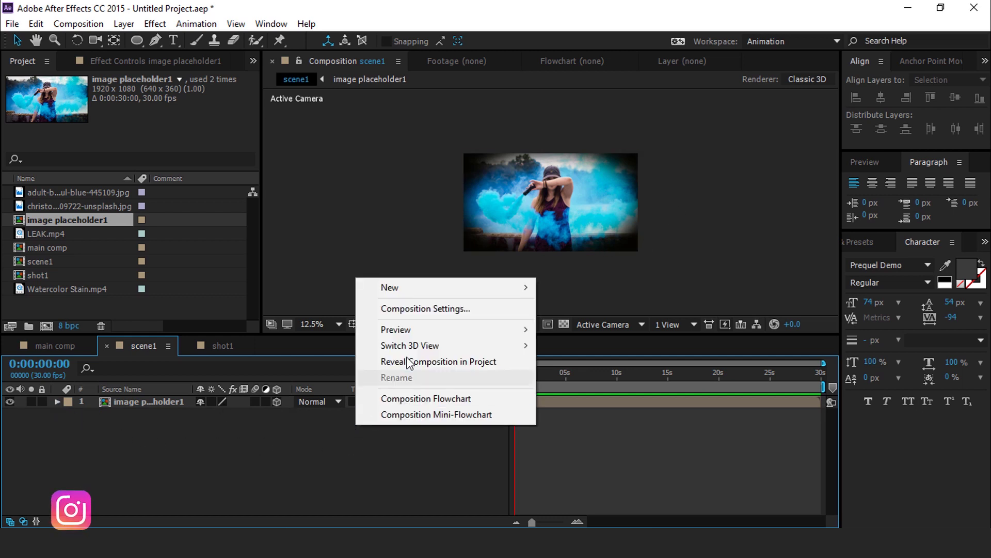
pyautogui.moveTo(518, 287)
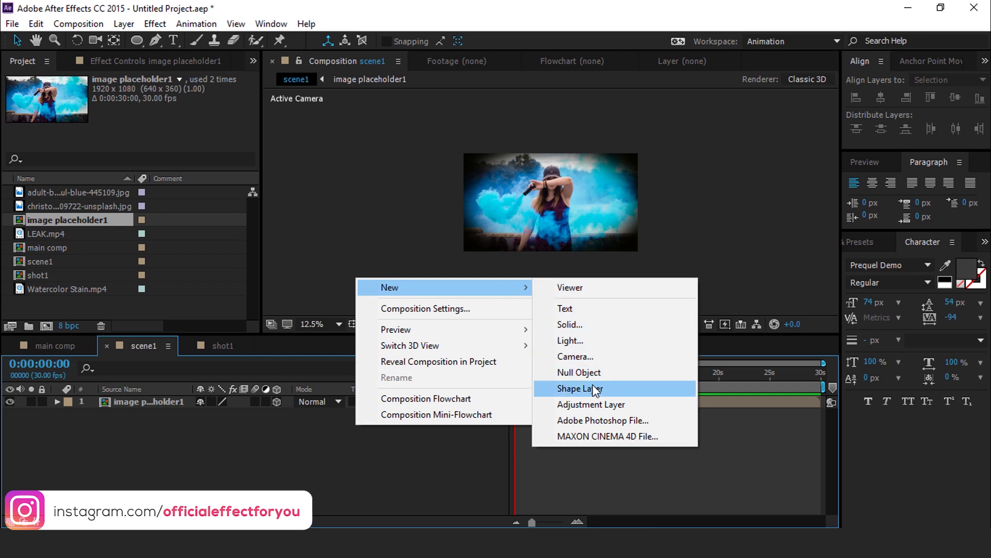
pyautogui.click(591, 405)
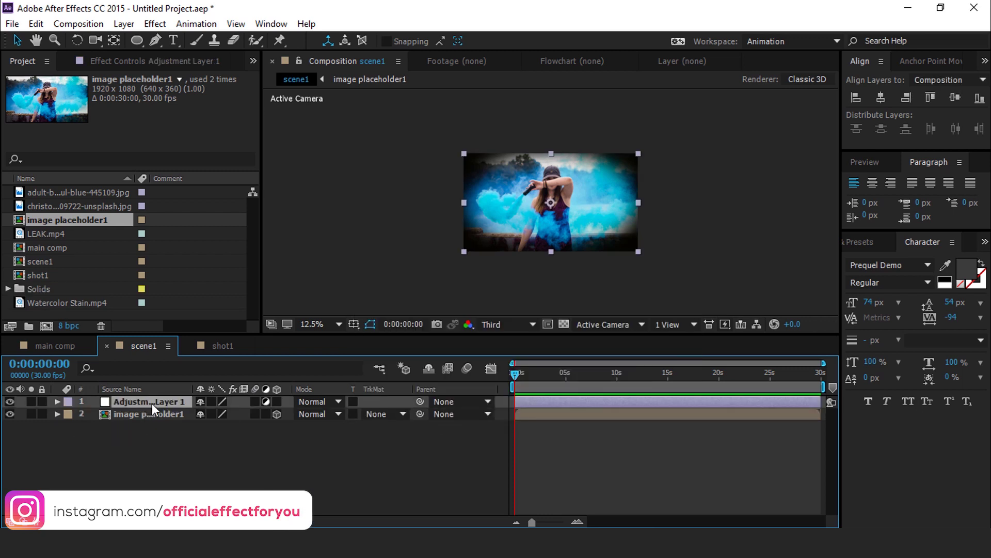
# Apply Fast Blur to the adjustment layer with Blurriness 8.0
pyautogui.hotkey('ctrl', 'space')
pyautogui.write('fast')
pyautogui.press('Return')
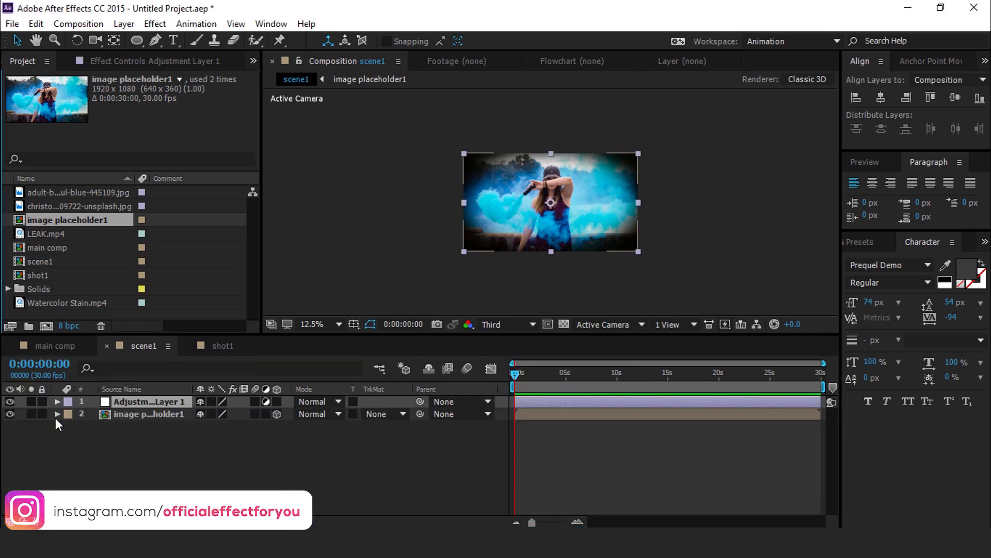
pyautogui.click(148, 103)
pyautogui.write('8')
pyautogui.press('Return')
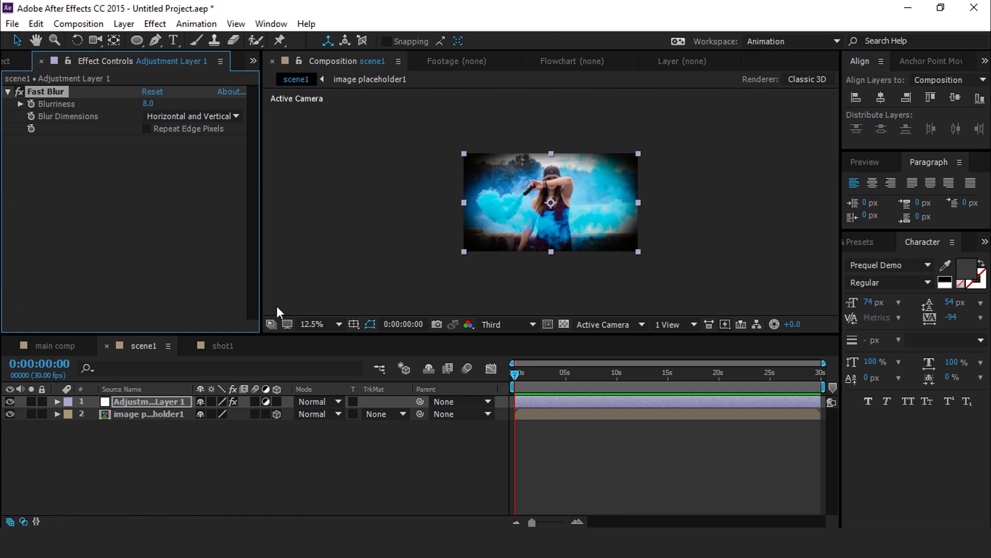
pyautogui.click(438, 450)
pyautogui.press('.')
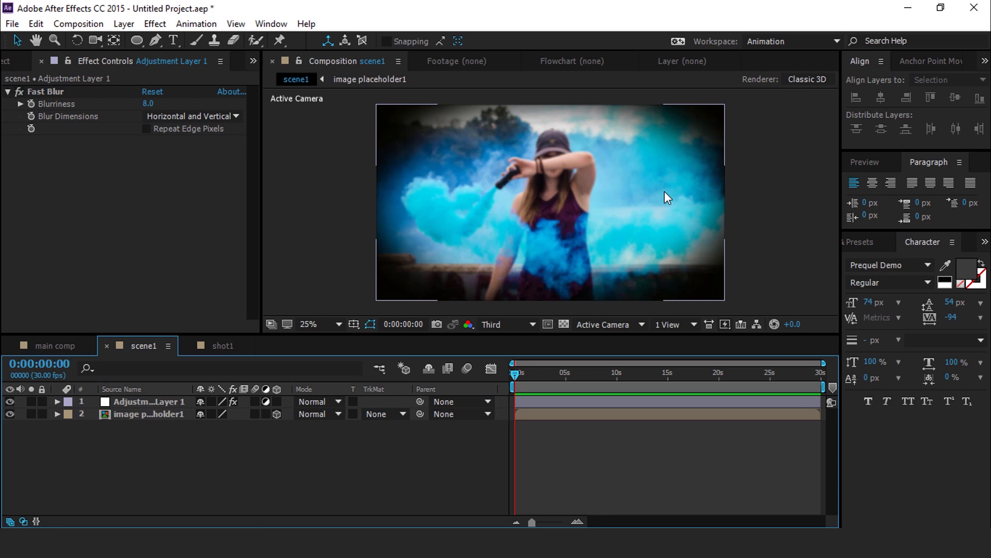
pyautogui.click(8, 63)
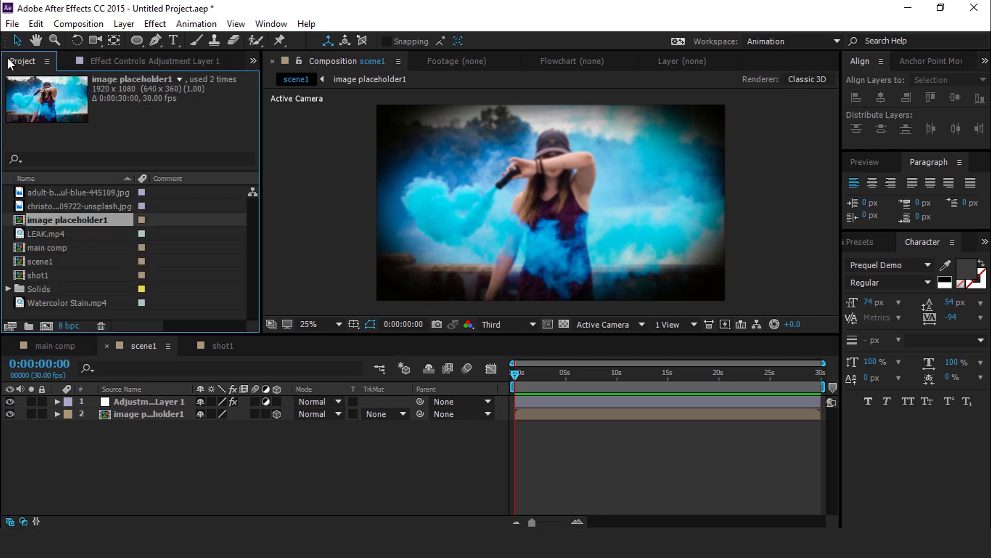
# Create a 1920×1500 composition named photo
pyautogui.click(46, 326)
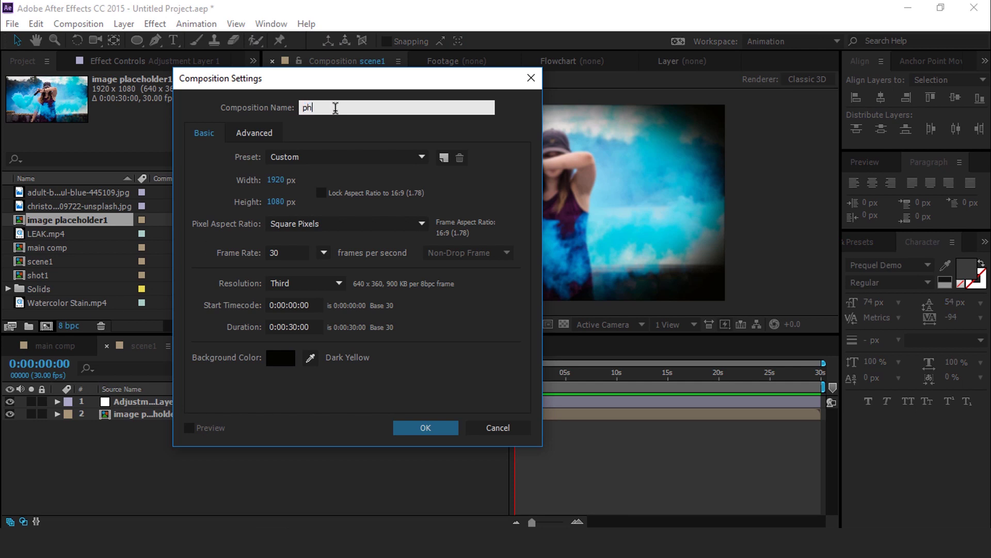
pyautogui.write('photo')
pyautogui.click(279, 202)
pyautogui.write('1500')
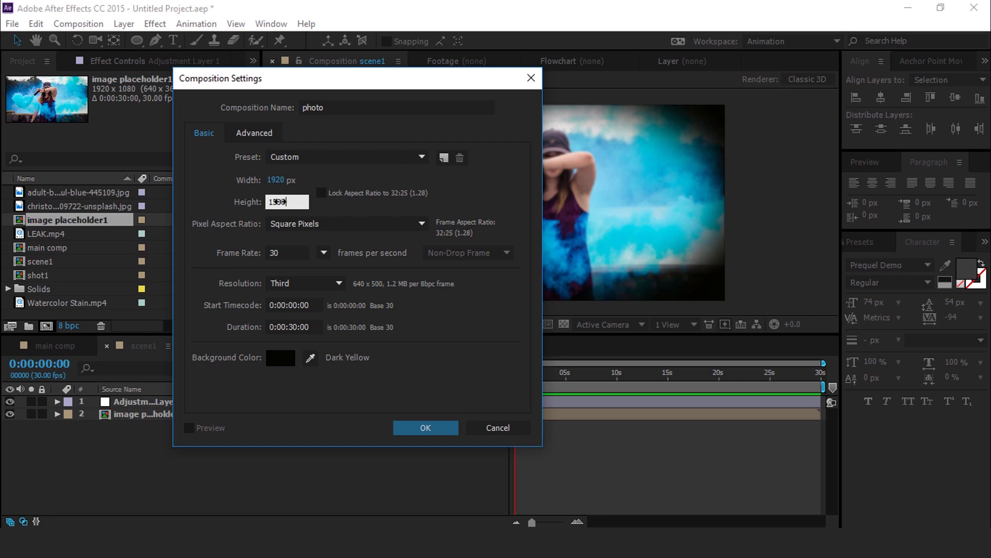
pyautogui.press('Return')
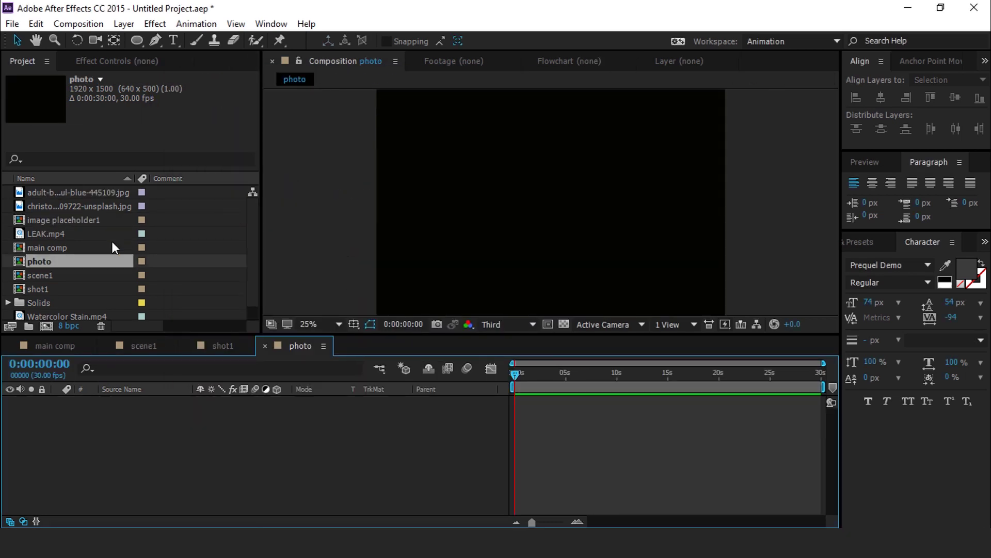
# Create a second 1920×1500 composition named frame
pyautogui.click(45, 326)
pyautogui.write('frame')
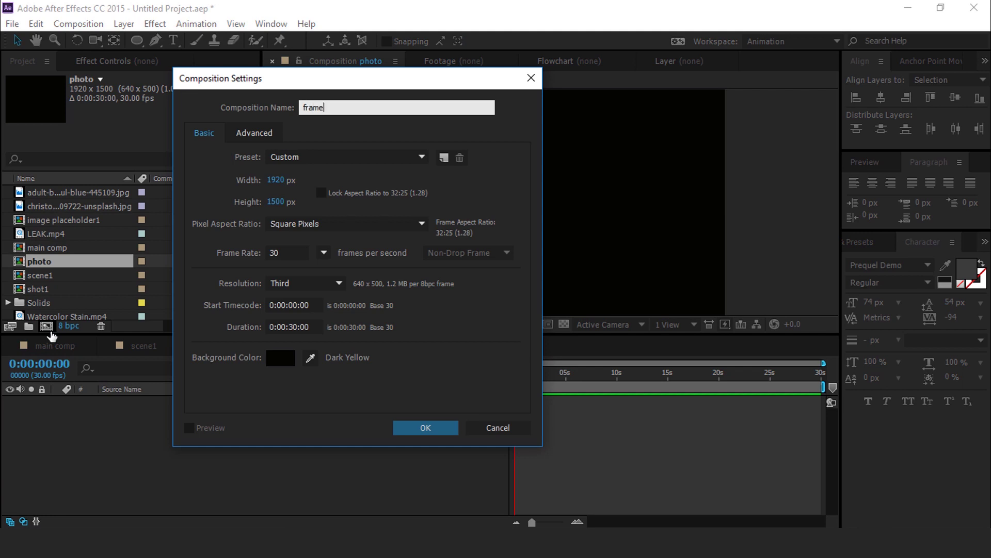
pyautogui.click(423, 433)
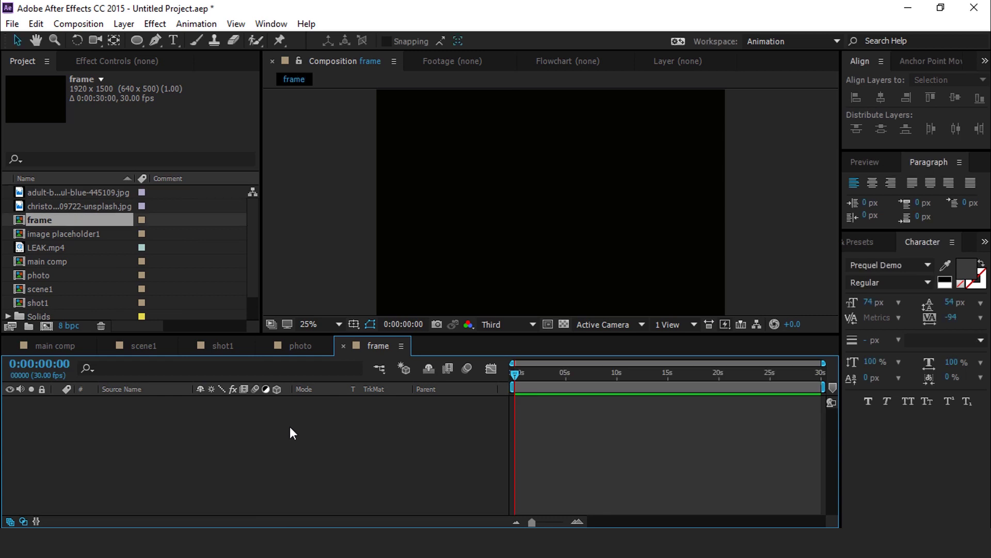
# Create a white comp-sized rectangle shape layer with the Rectangle Tool in frame
pyautogui.moveTo(136, 38); pyautogui.dragTo(201, 41)
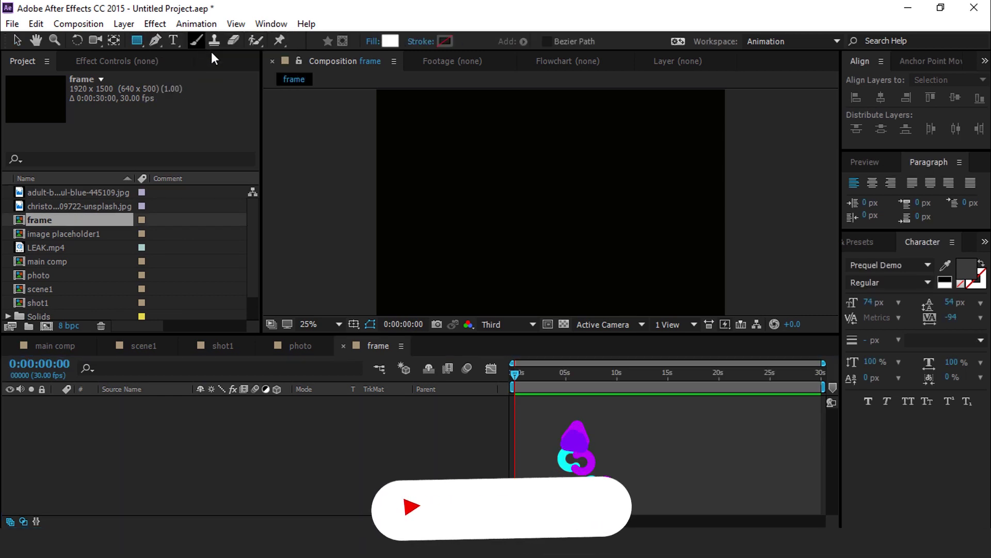
pyautogui.doubleClick(139, 39)
pyautogui.press('v')
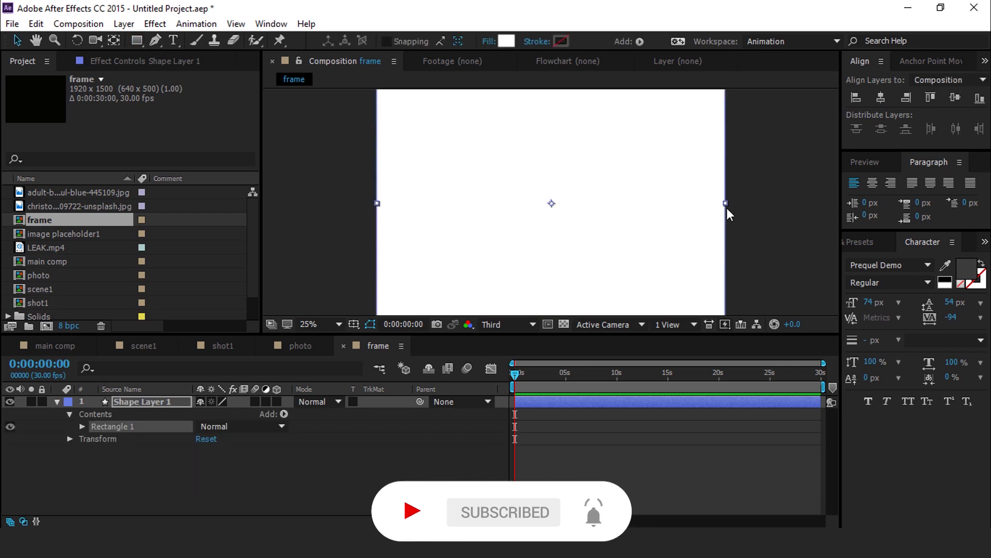
pyautogui.scroll(-1, 685, 201)
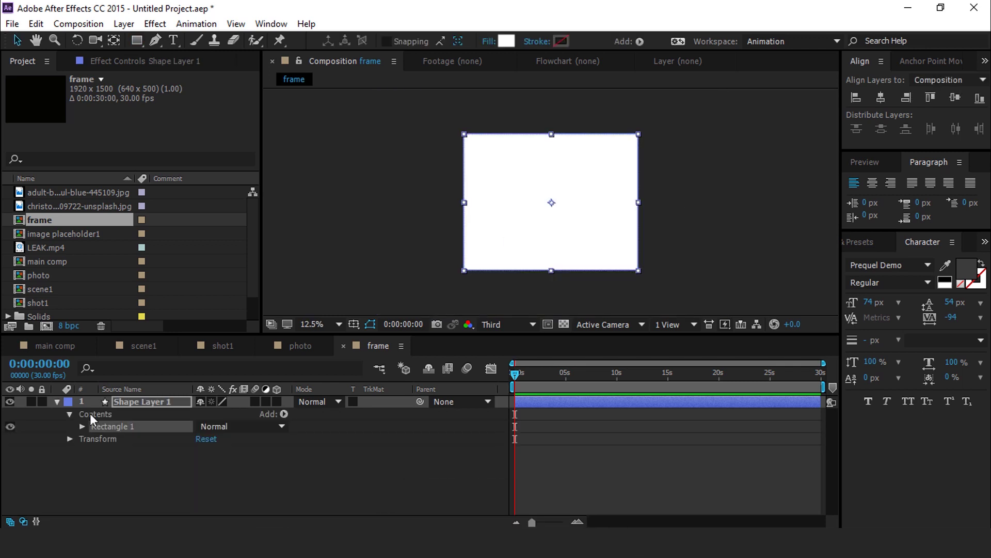
pyautogui.click(64, 411)
pyautogui.click(58, 401)
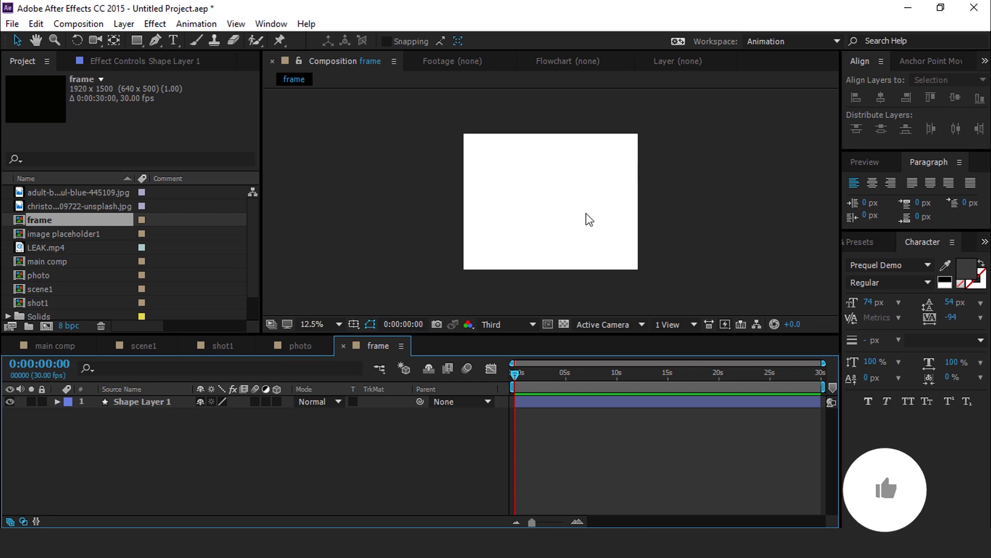
# Draw a smaller rectangle, Shape Layer 2, over the frame's upper part
pyautogui.click(137, 41)
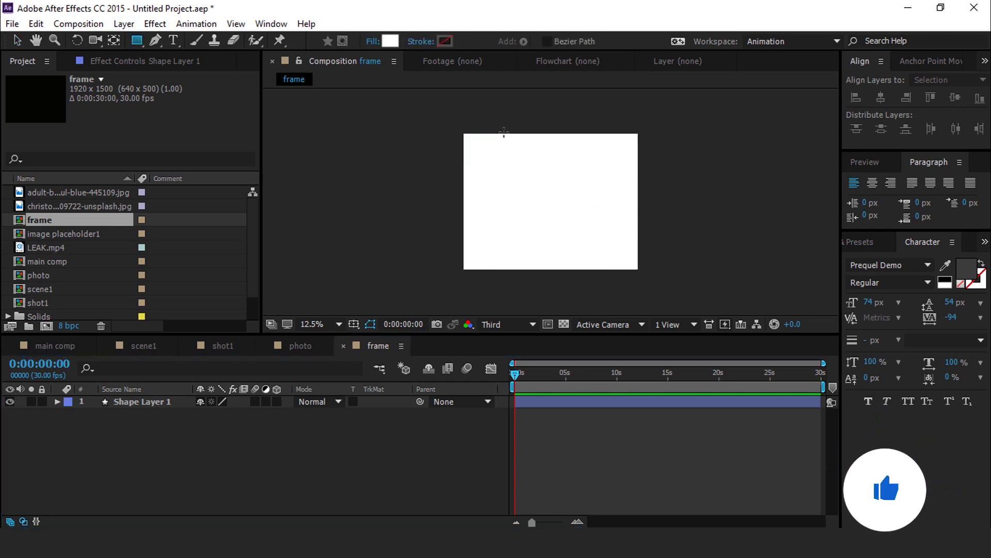
pyautogui.moveTo(470, 141); pyautogui.dragTo(632, 233)
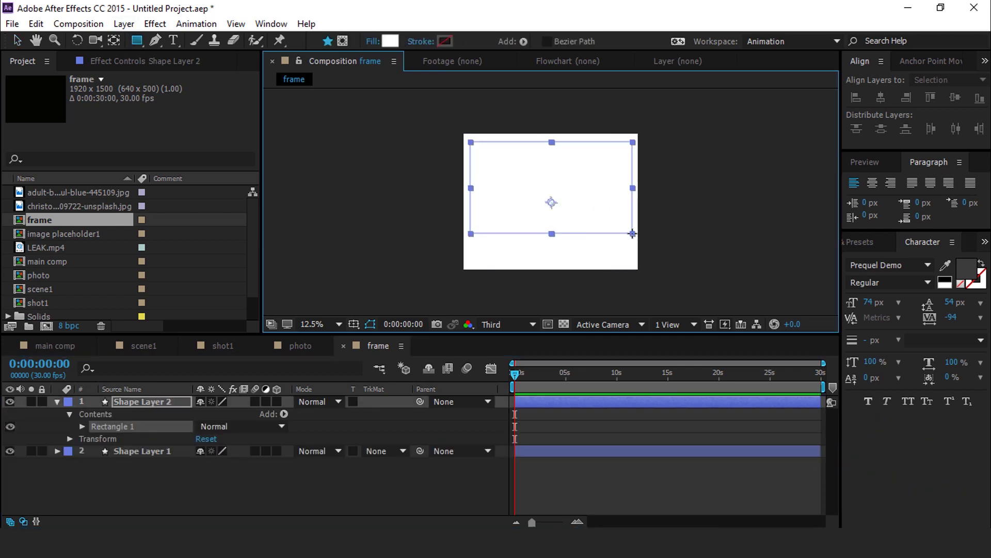
pyautogui.click(57, 402)
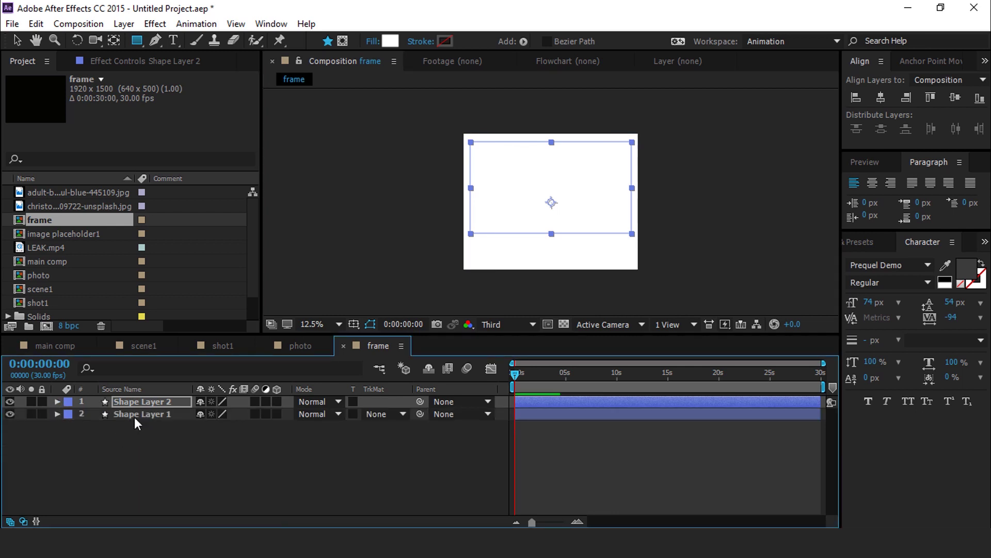
# Set Shape Layer 1's track matte to Alpha Inverted Matte and close the frame comp
pyautogui.click(135, 416)
pyautogui.click(402, 414)
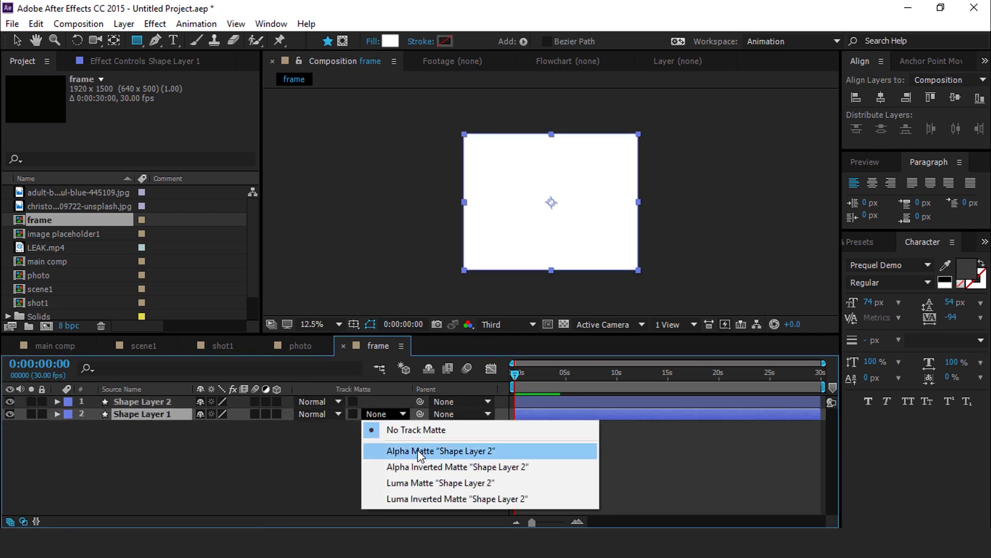
pyautogui.click(436, 467)
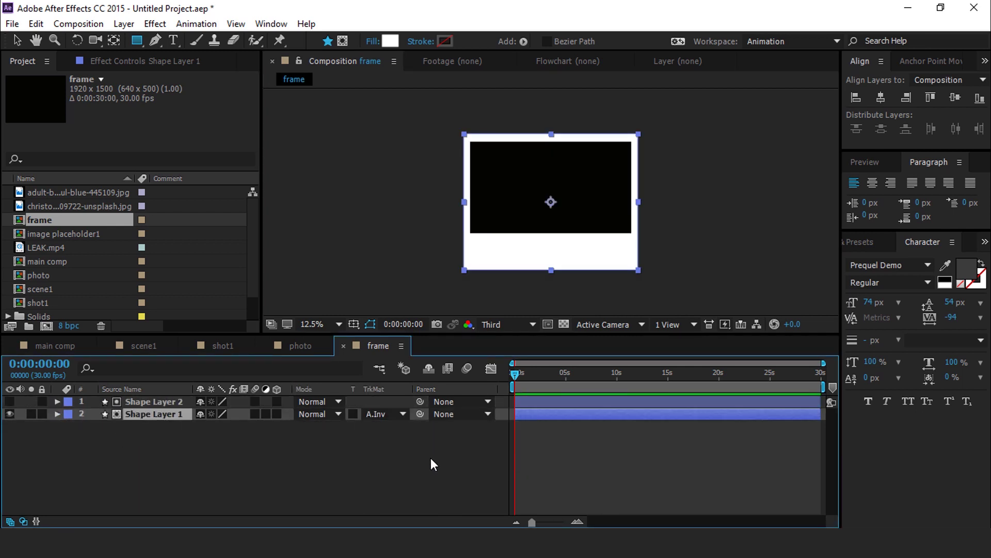
pyautogui.click(344, 345)
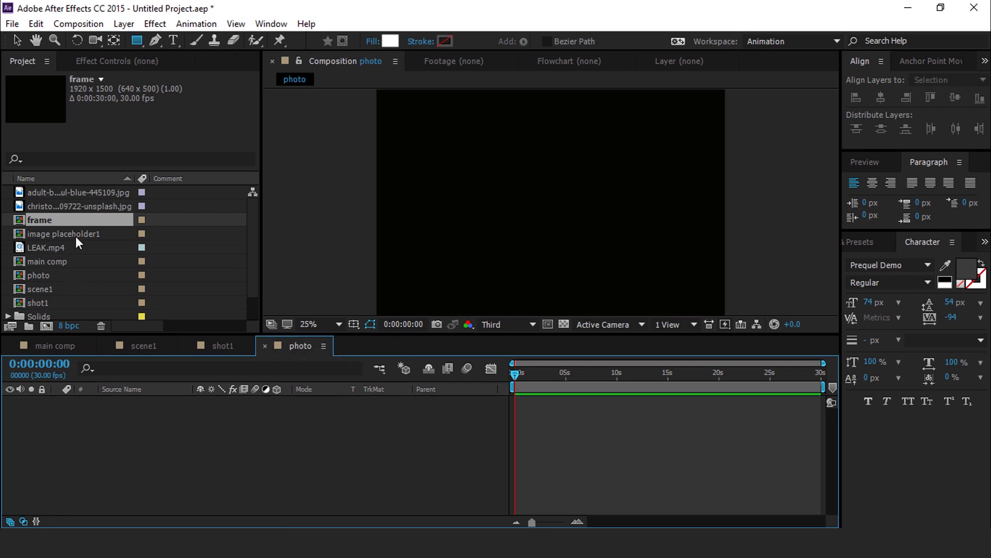
# Add image placeholder1 and the frame comp above it into the photo comp
pyautogui.click(22, 236)
pyautogui.moveTo(20, 235); pyautogui.dragTo(100, 427)
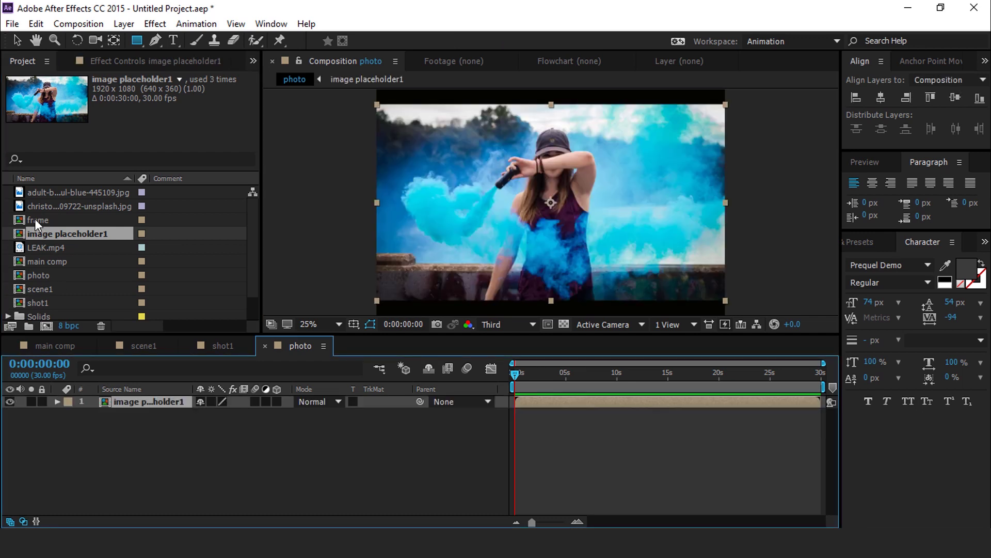
pyautogui.keyDown('ctrl'); pyautogui.click(35, 220); pyautogui.keyUp('ctrl')
pyautogui.keyDown('ctrl'); pyautogui.click(39, 274); pyautogui.keyUp('ctrl')
pyautogui.moveTo(39, 274); pyautogui.dragTo(138, 402)
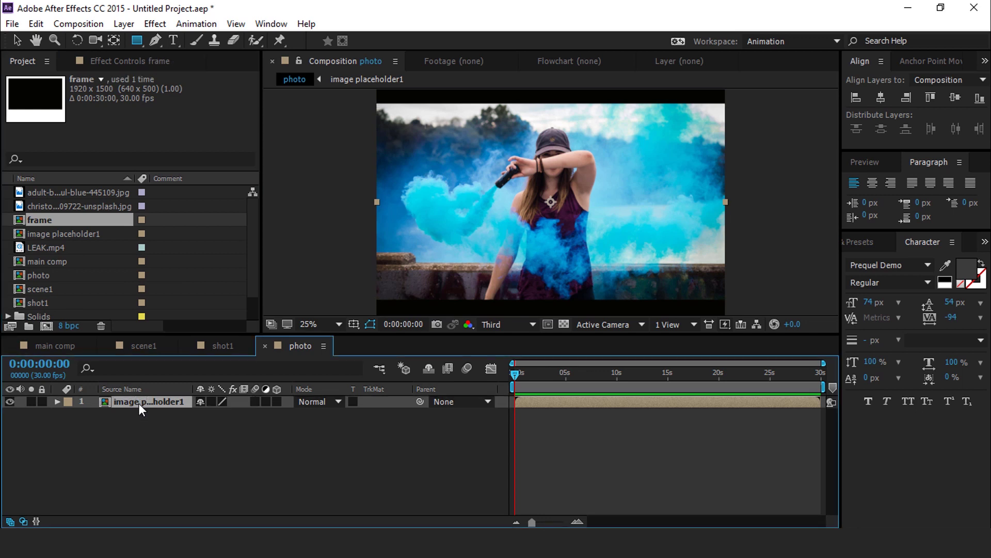
pyautogui.press(',')
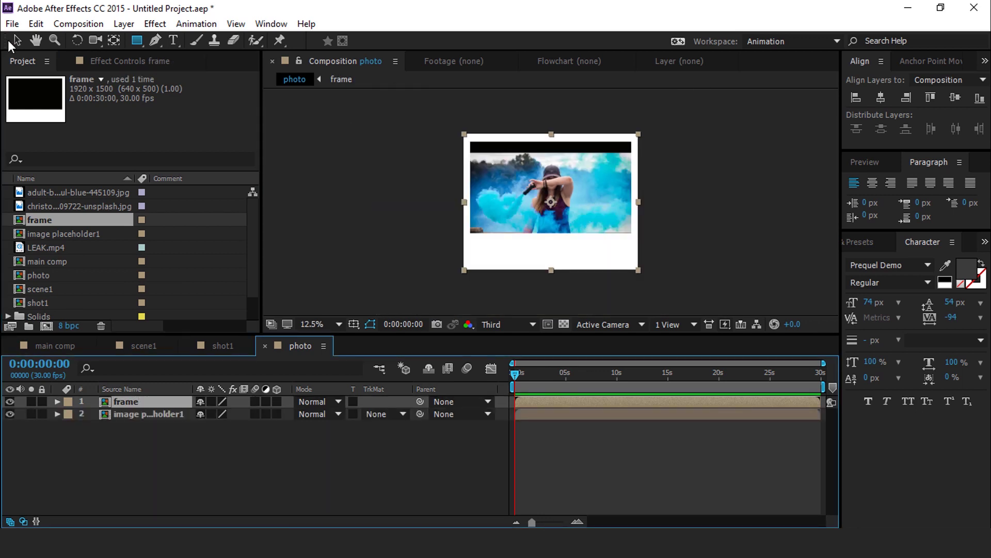
# Move the image placeholder1 layer down so the picture sits inside the frame window
pyautogui.click(153, 414)
pyautogui.moveTo(550, 202)
pyautogui.mouseDown()
pyautogui.moveTo(549, 227)
pyautogui.moveTo(549, 212)
pyautogui.mouseUp()
pyautogui.scroll(1, 587, 171)
pyautogui.scroll(-1, 547, 222)
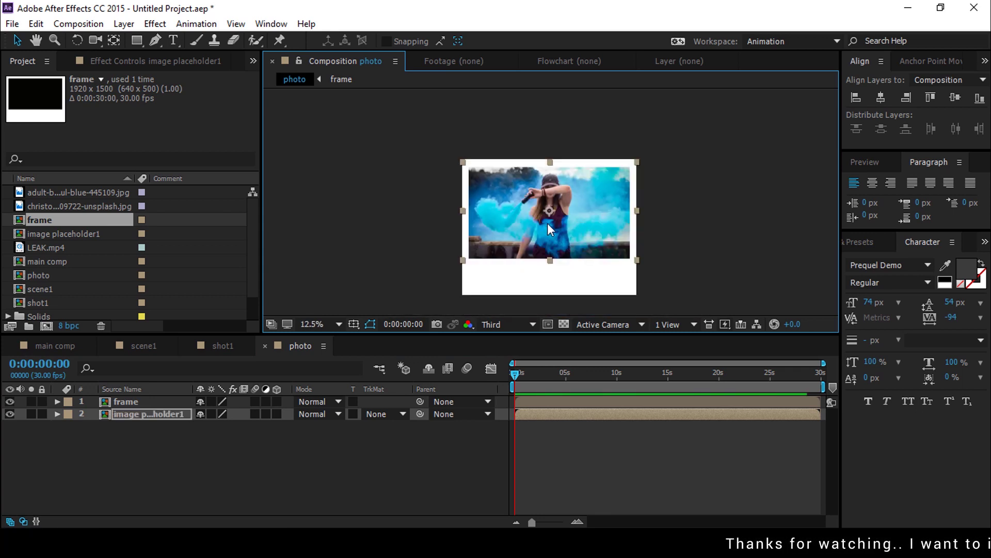
pyautogui.click(258, 450)
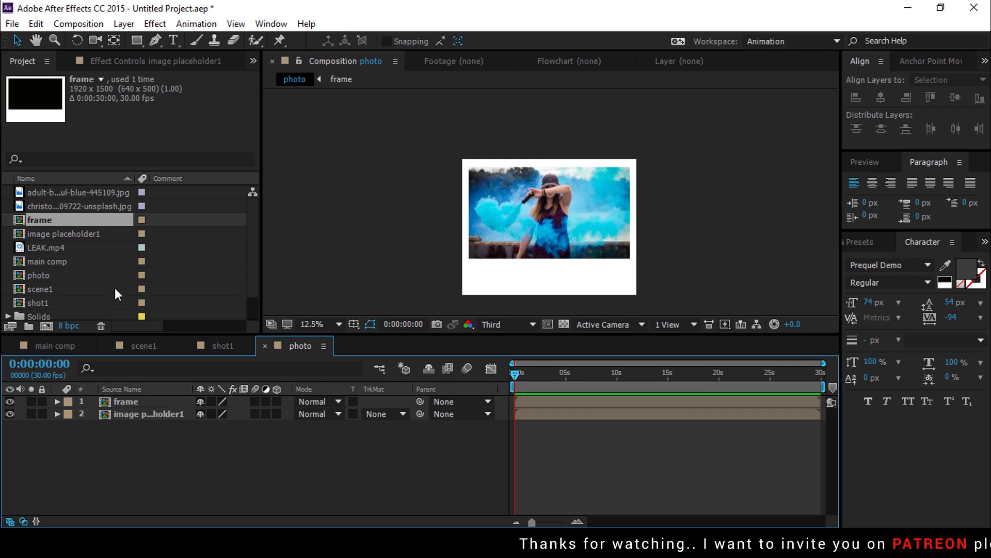
pyautogui.scroll(-2, 109, 288)
pyautogui.click(64, 302)
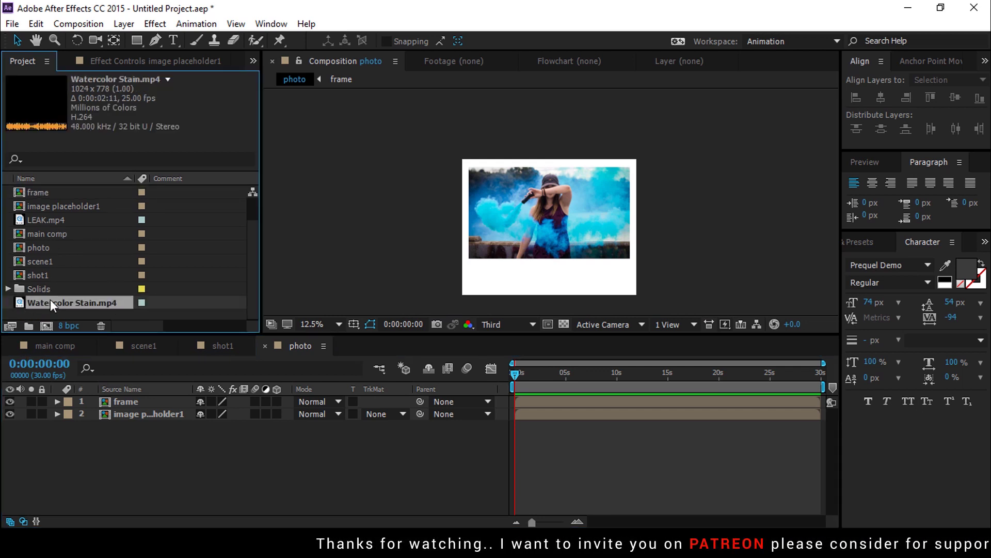
# Add Watercolor Stain.mp4 starting at about one second, enlarged to cover the frame
pyautogui.moveTo(27, 305); pyautogui.dragTo(134, 404)
pyautogui.click(577, 521)
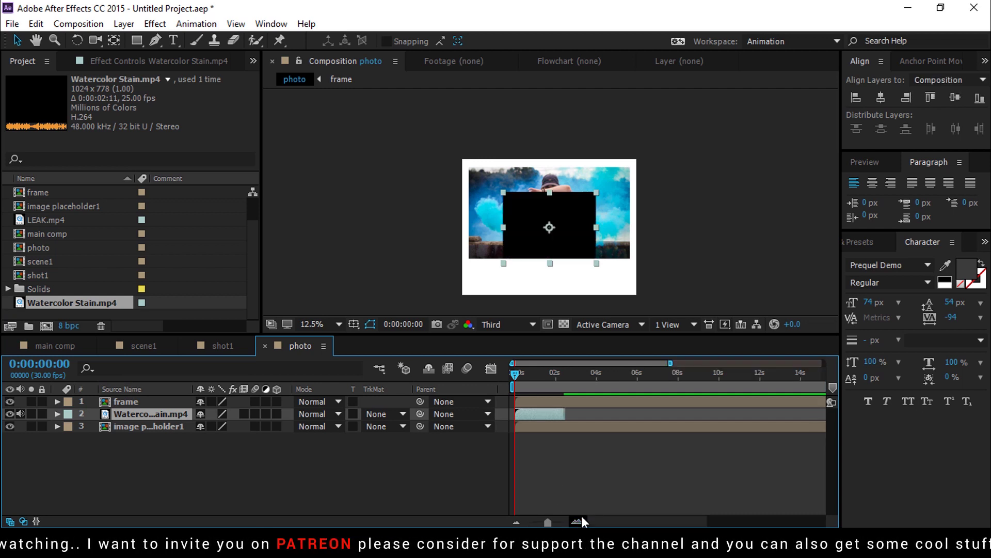
pyautogui.click(577, 522)
pyautogui.click(554, 373)
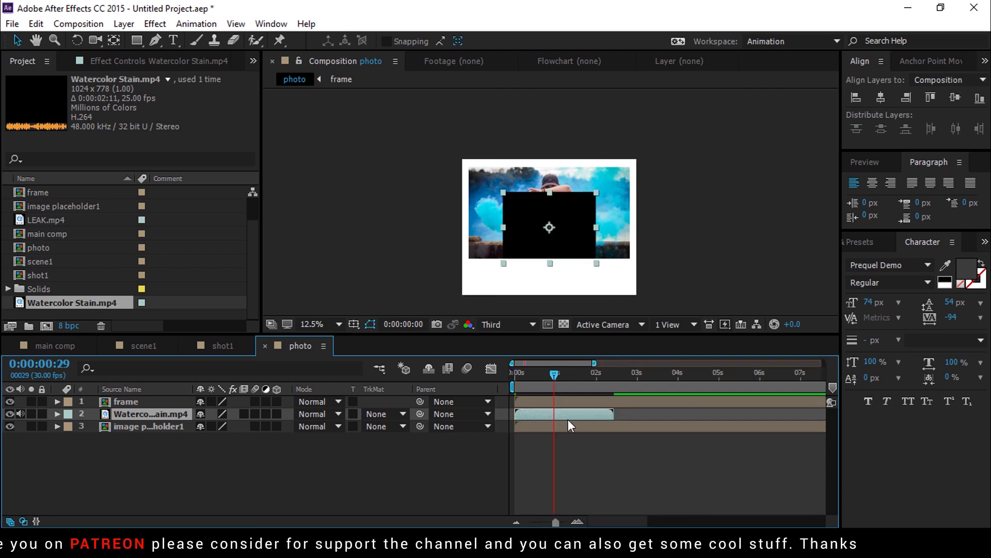
pyautogui.press('[')
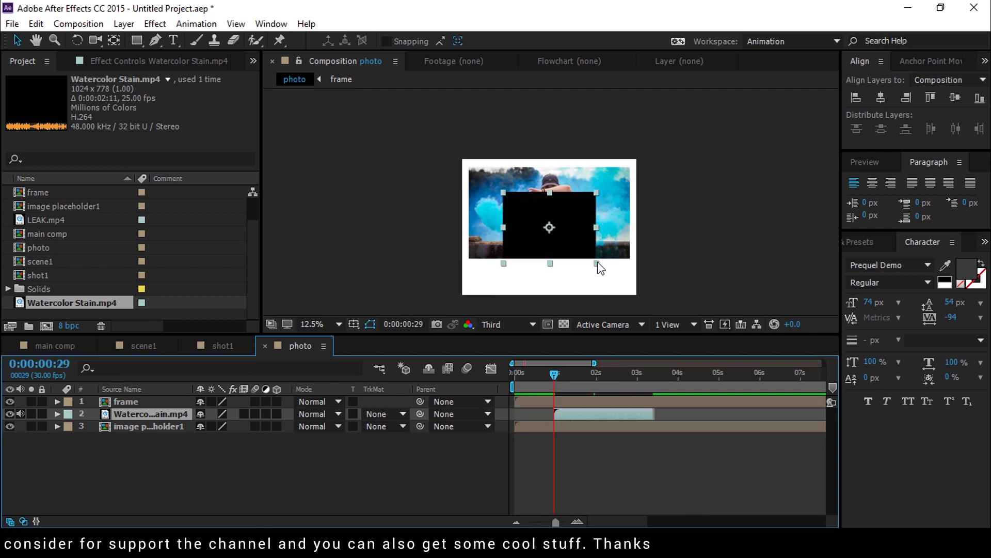
pyautogui.moveTo(631, 287); pyautogui.dragTo(686, 335)
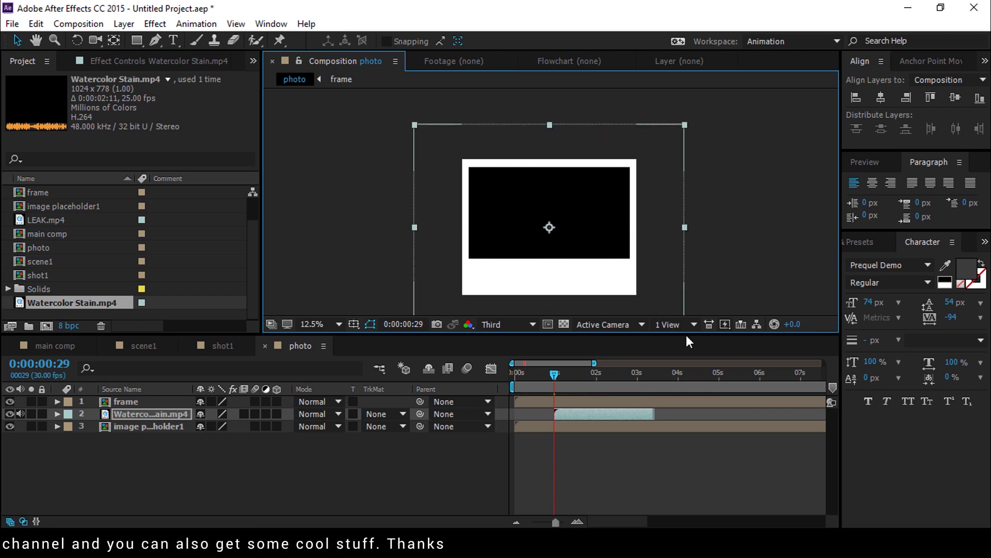
pyautogui.click(600, 373)
pyautogui.moveTo(685, 228); pyautogui.dragTo(730, 215)
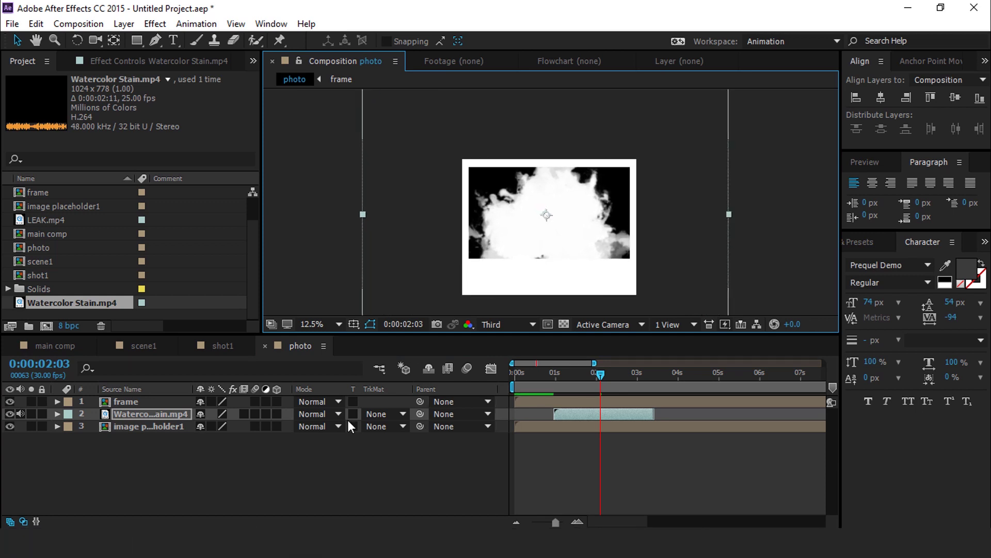
# Set image placeholder1's track matte to Luma Matte and return to scene1
pyautogui.click(166, 428)
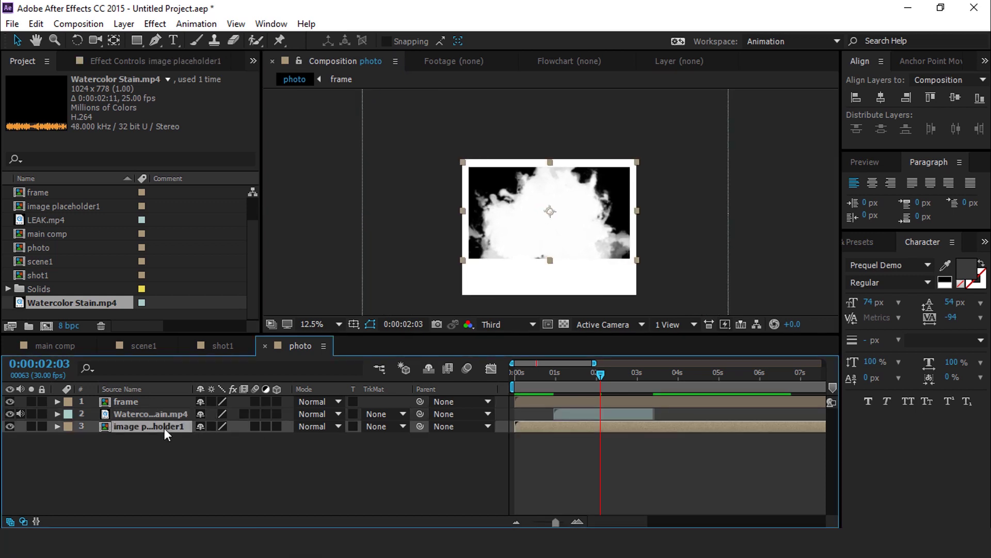
pyautogui.click(403, 426)
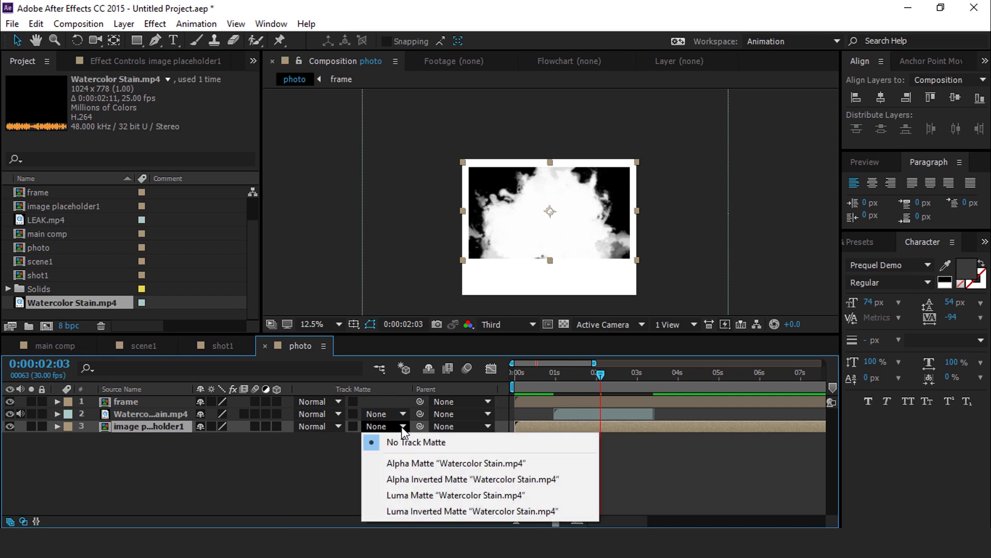
pyautogui.click(408, 494)
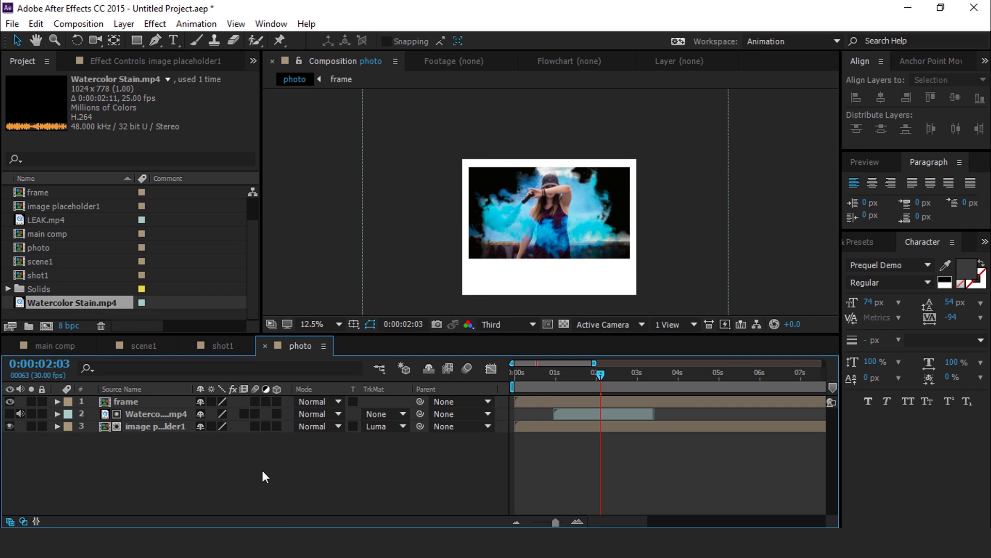
pyautogui.click(266, 347)
pyautogui.click(132, 348)
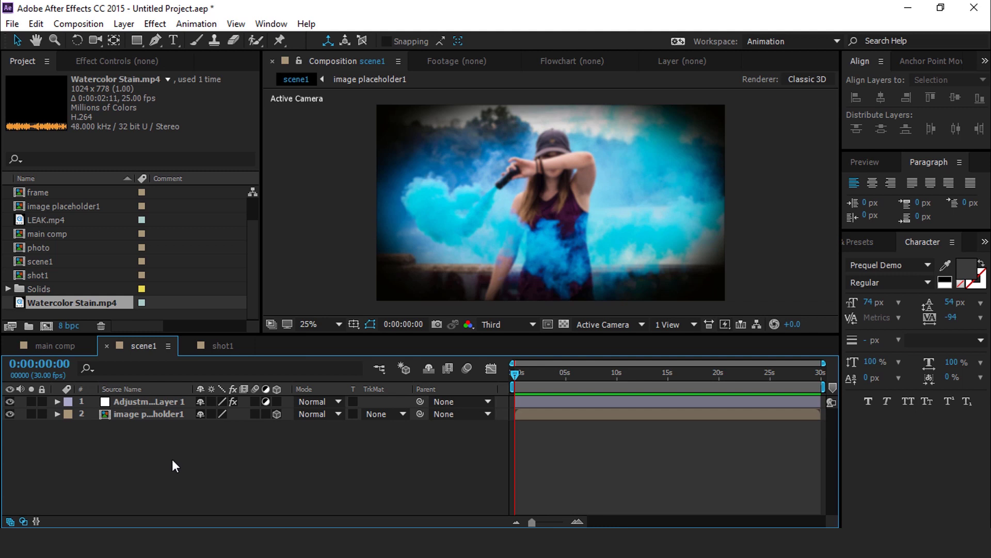
# Add the photo comp to scene1 as a 3D layer scaled to 40%
pyautogui.click(44, 249)
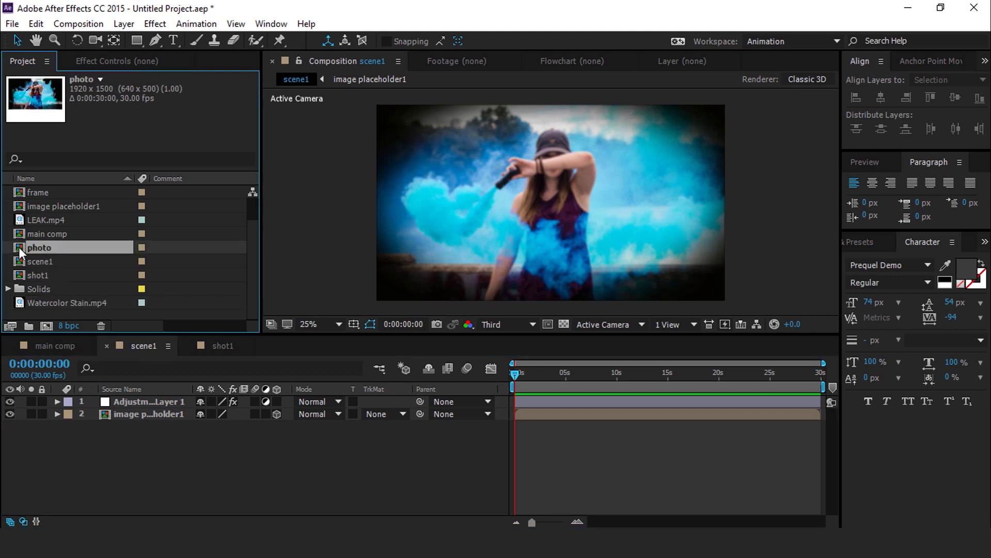
pyautogui.moveTo(28, 253); pyautogui.dragTo(147, 398)
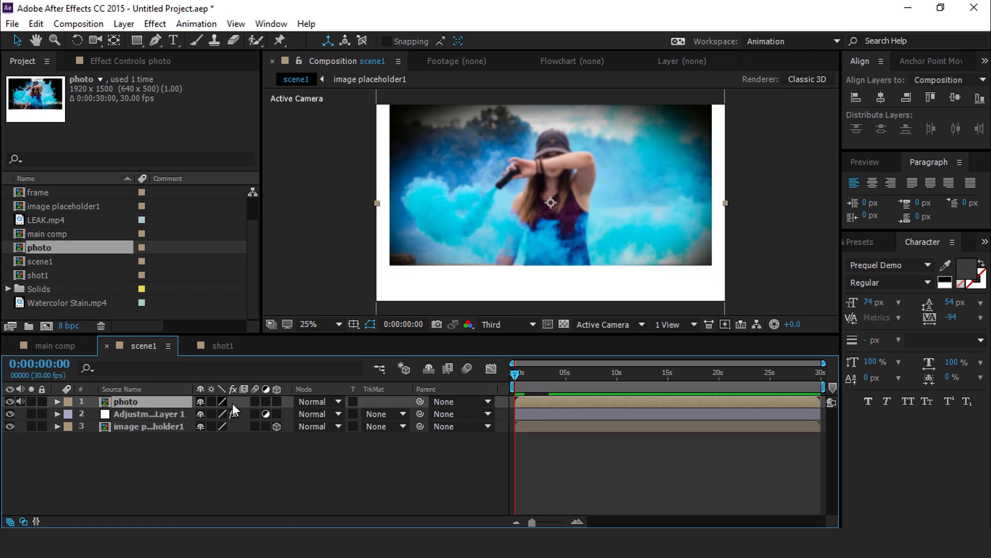
pyautogui.click(275, 401)
pyautogui.press('s')
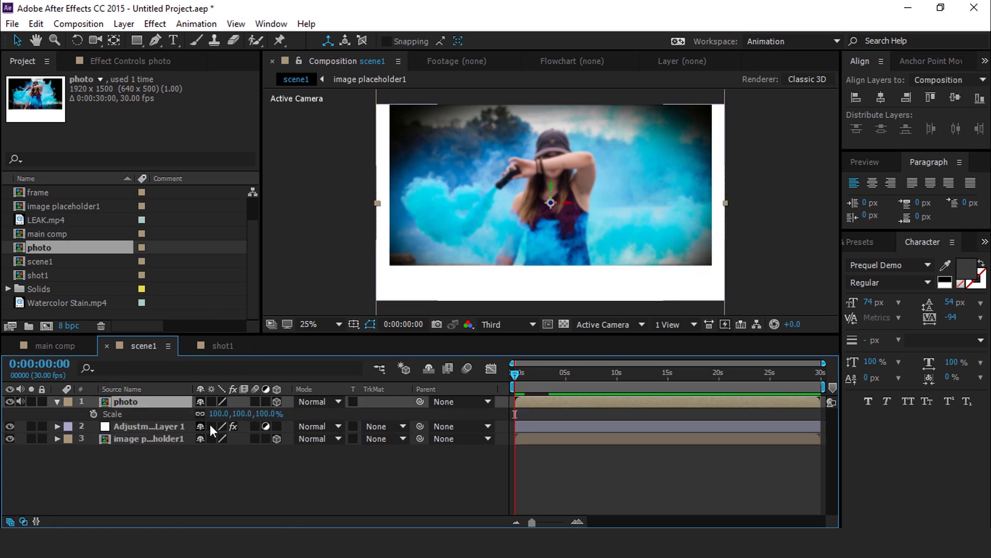
pyautogui.click(217, 414)
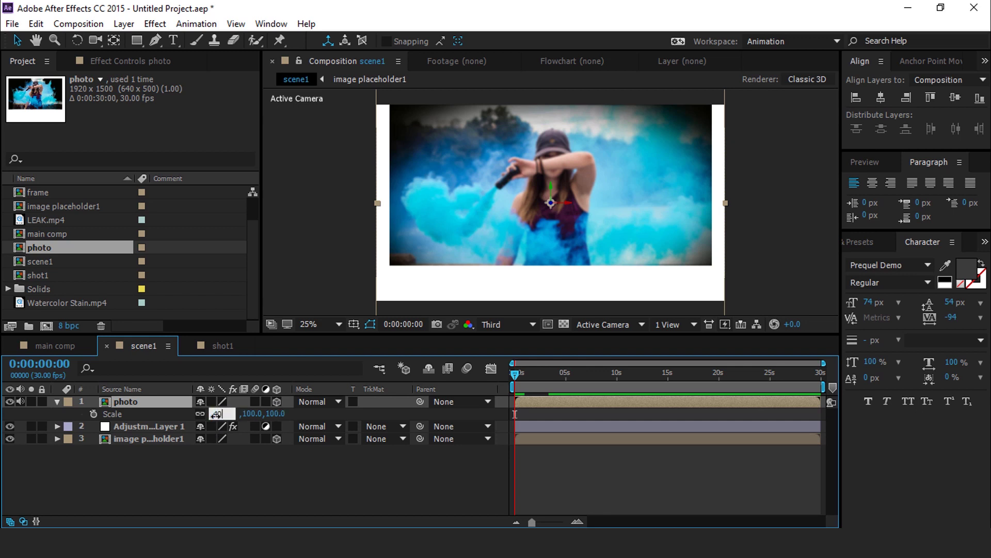
pyautogui.write('40')
pyautogui.press('Return')
# Apply Drop Shadow to the photo layer with distance 30 and softness 300
pyautogui.click(143, 406)
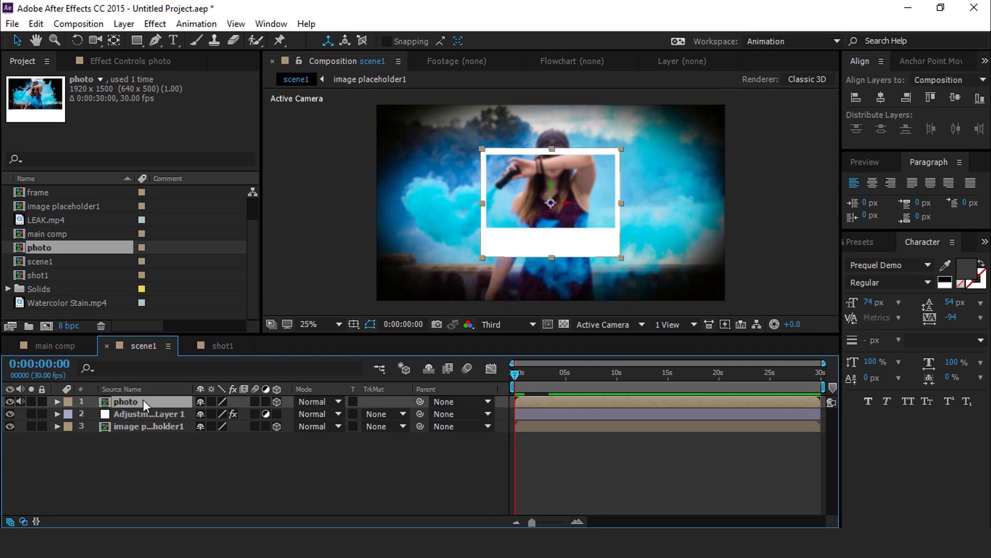
pyautogui.hotkey('ctrl', 'space')
pyautogui.write('dro')
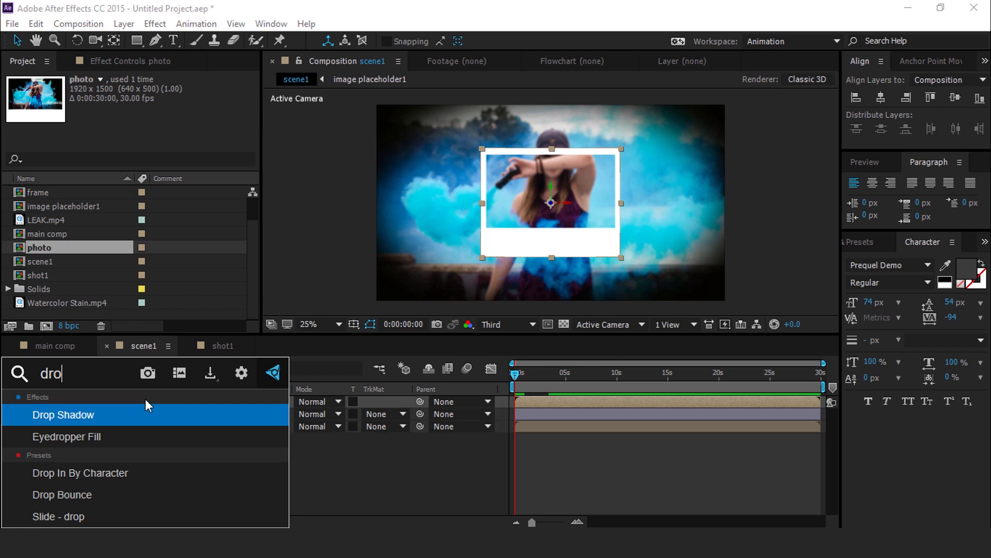
pyautogui.click(86, 414)
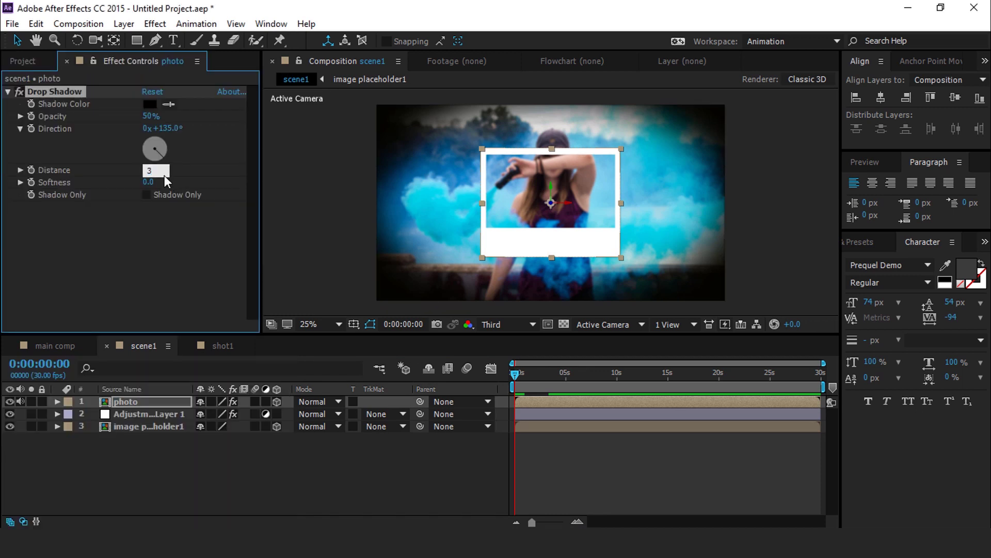
pyautogui.click(148, 181)
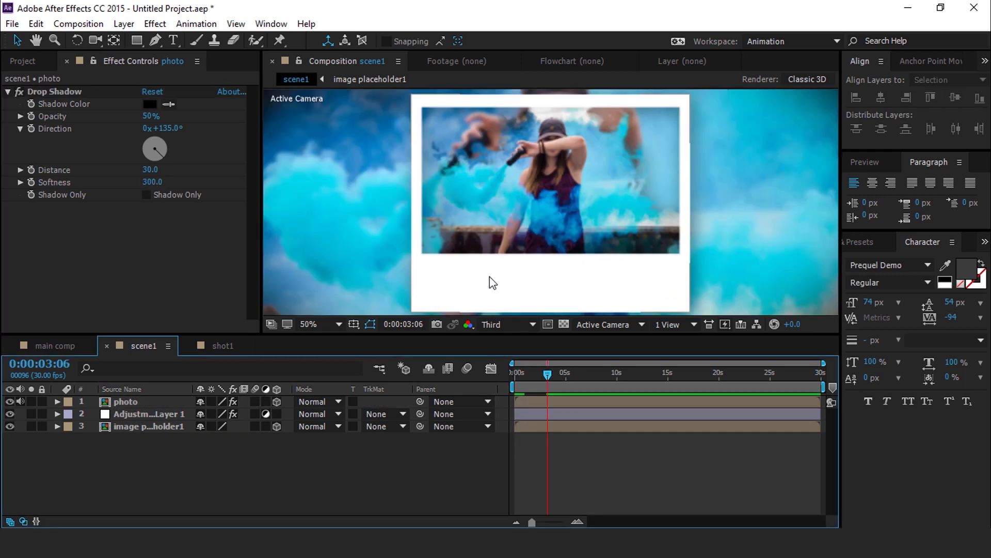
pyautogui.scroll(-2, 560, 259)
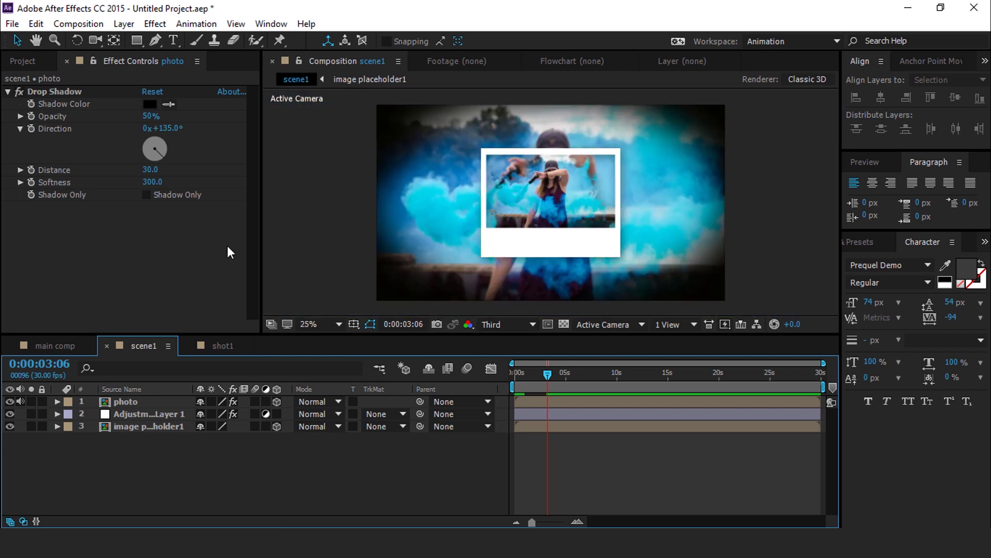
pyautogui.click(174, 40)
# Finish the BEAUTIFULL OPENER title, make it 3D, and place it under the photo
pyautogui.scroll(2, 553, 253)
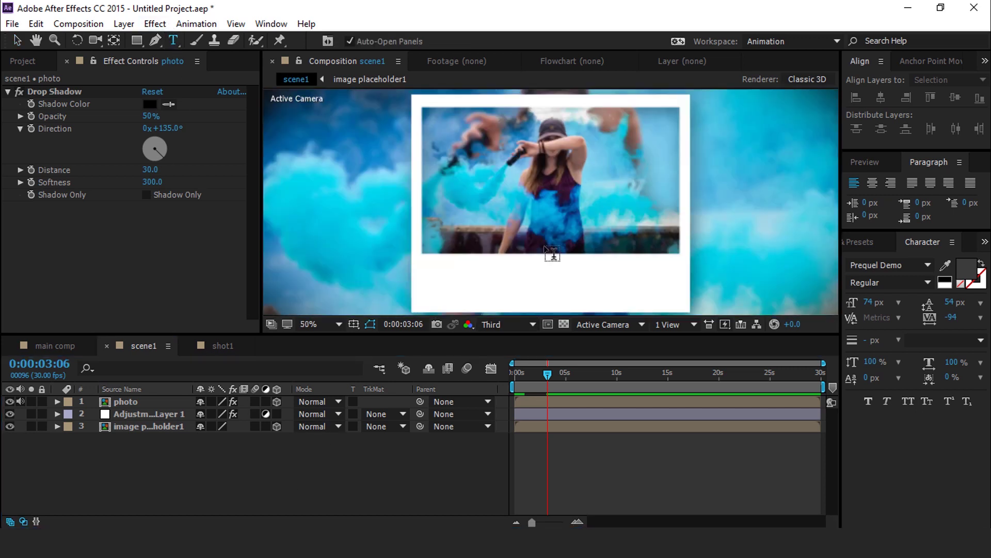
pyautogui.moveTo(531, 265); pyautogui.dragTo(531, 214)
pyautogui.press('v')
pyautogui.hotkey('ctrl', 'v')
pyautogui.click(368, 472)
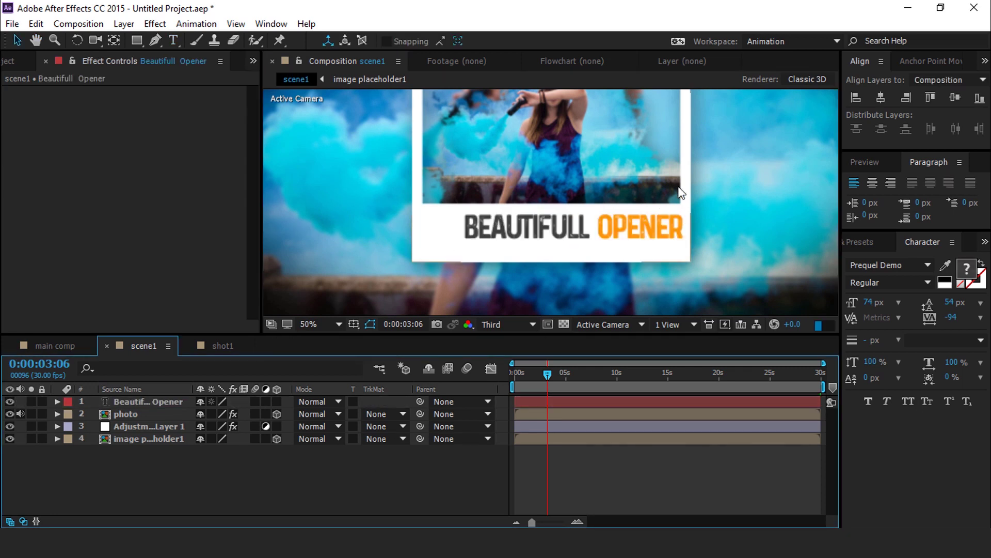
pyautogui.click(148, 403)
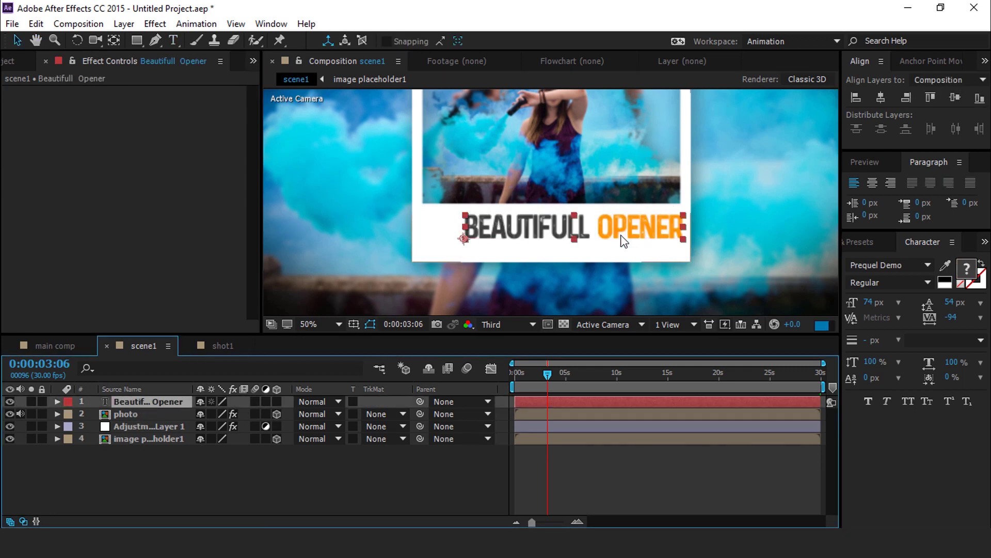
pyautogui.moveTo(273, 406); pyautogui.dragTo(281, 402)
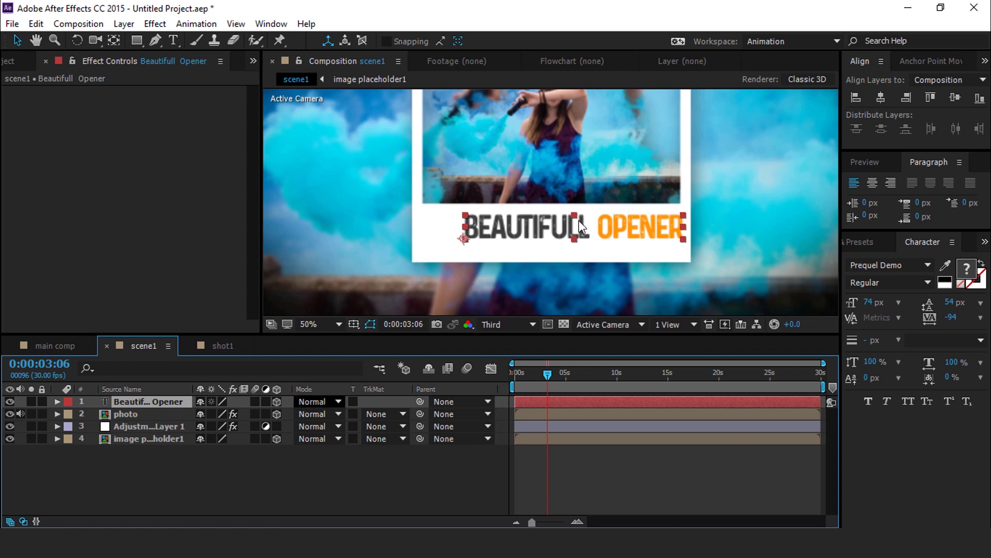
pyautogui.moveTo(575, 227); pyautogui.dragTo(555, 233)
# Parent the BEAUTIFULL OPENER title layer to the photo layer
pyautogui.click(432, 479)
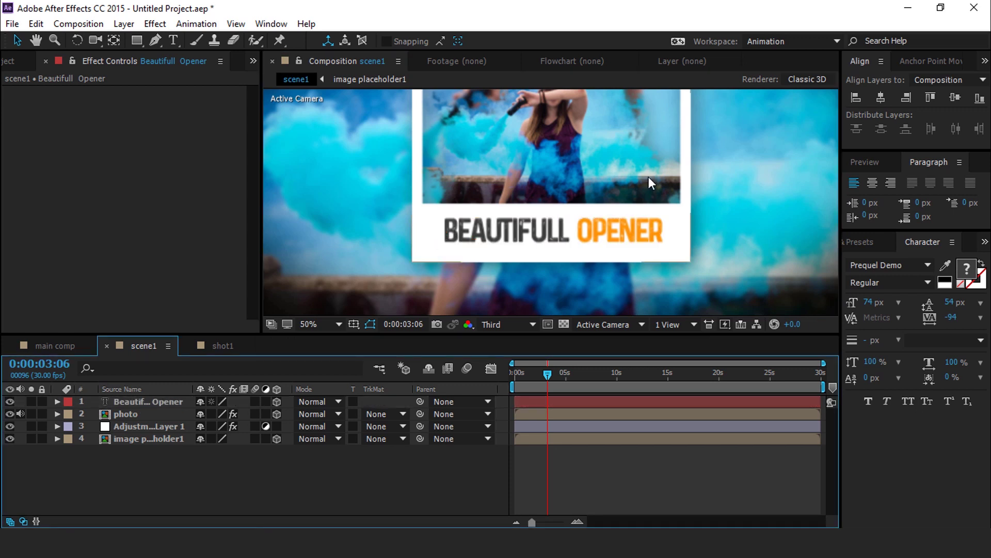
pyautogui.scroll(-2, 649, 176)
pyautogui.click(154, 401)
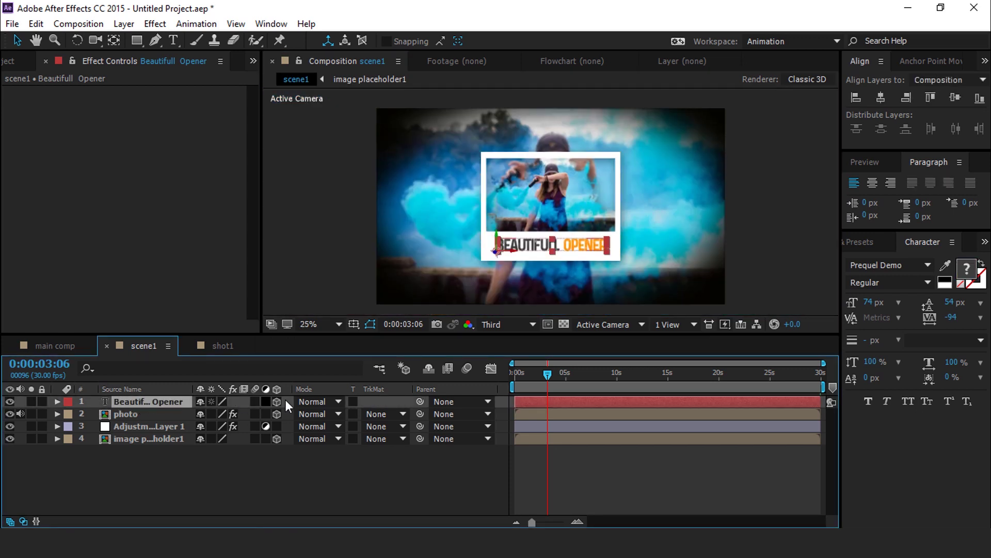
pyautogui.moveTo(413, 401); pyautogui.dragTo(104, 416)
# In a 2 Views layout, move the photo toward the camera in the Top view, then return to 1 View
pyautogui.click(670, 324)
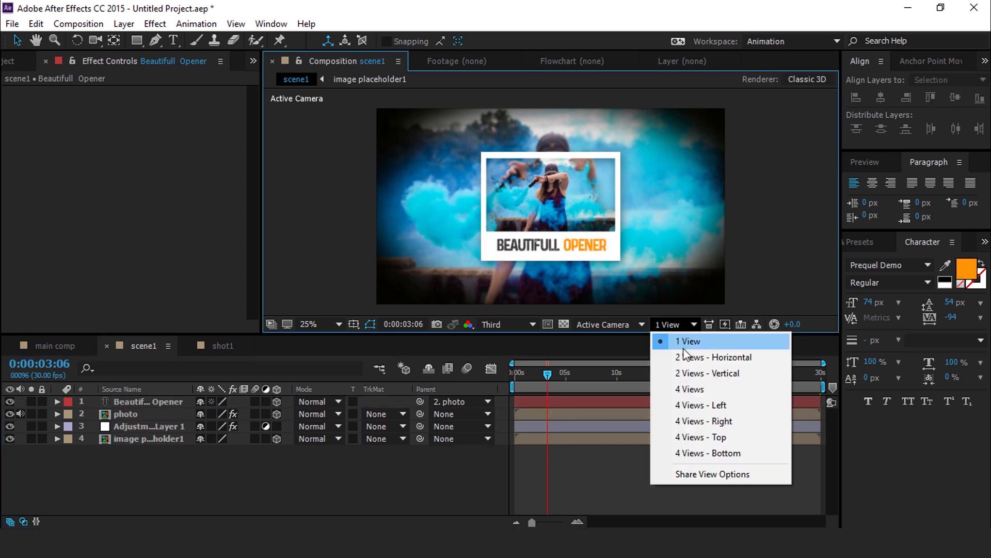
pyautogui.click(732, 357)
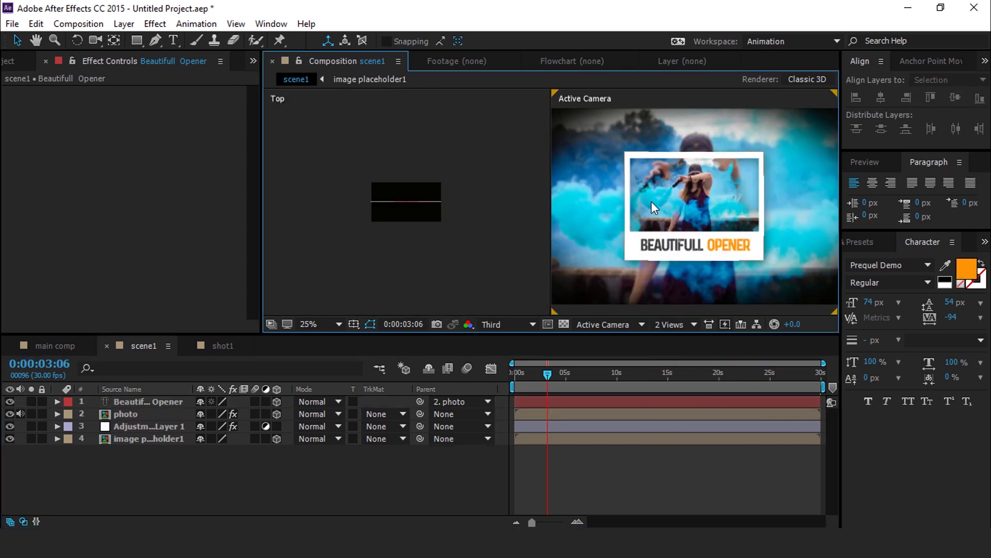
pyautogui.click(154, 414)
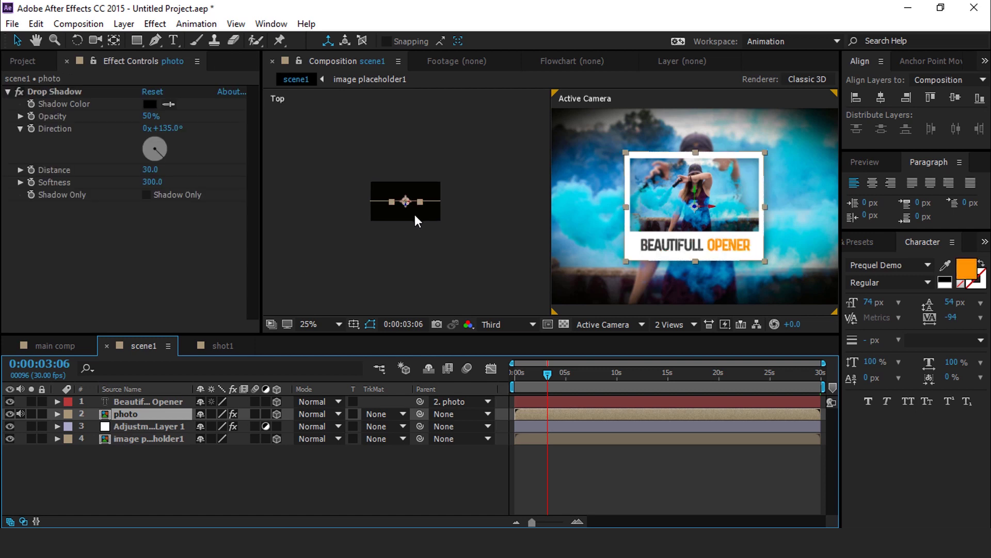
pyautogui.moveTo(405, 207); pyautogui.dragTo(409, 239)
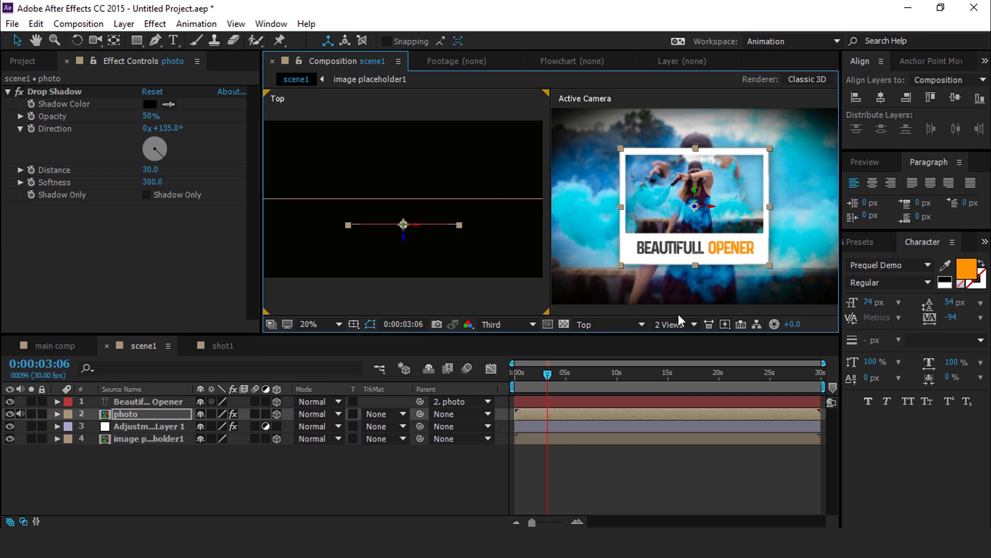
pyautogui.click(676, 328)
pyautogui.click(677, 339)
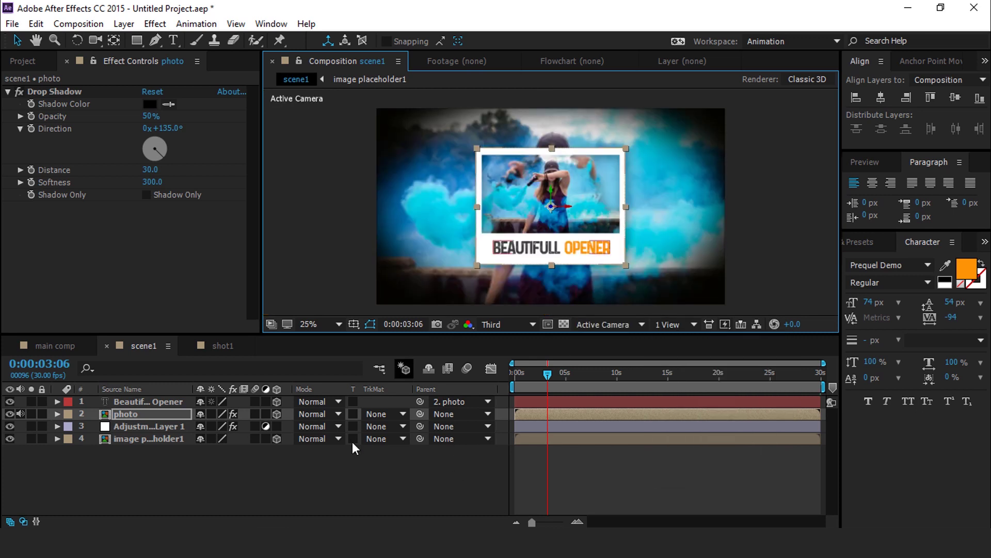
pyautogui.rightClick(311, 474)
# Add Camera 1 and a Null 1 null object to scene1
pyautogui.moveTo(467, 322)
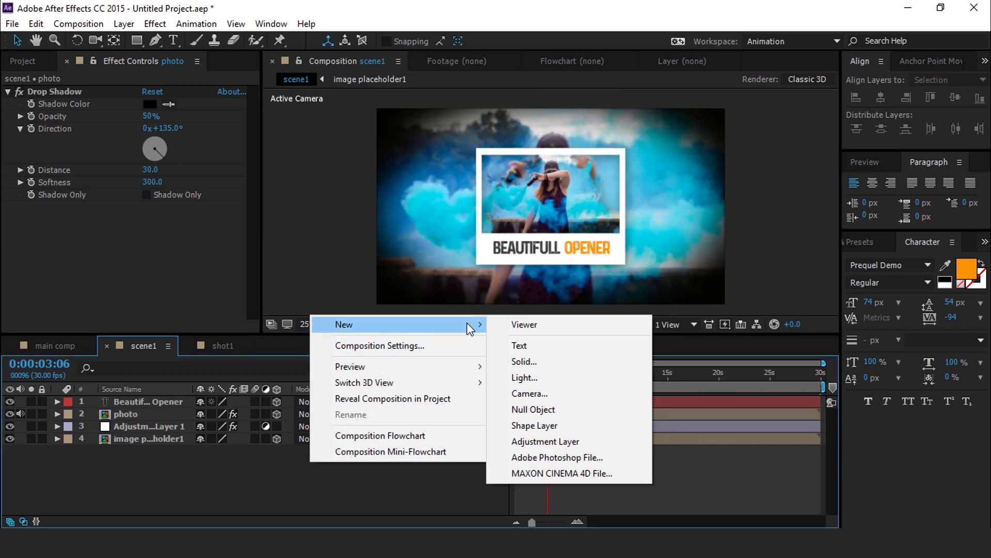
pyautogui.click(532, 392)
pyautogui.click(622, 417)
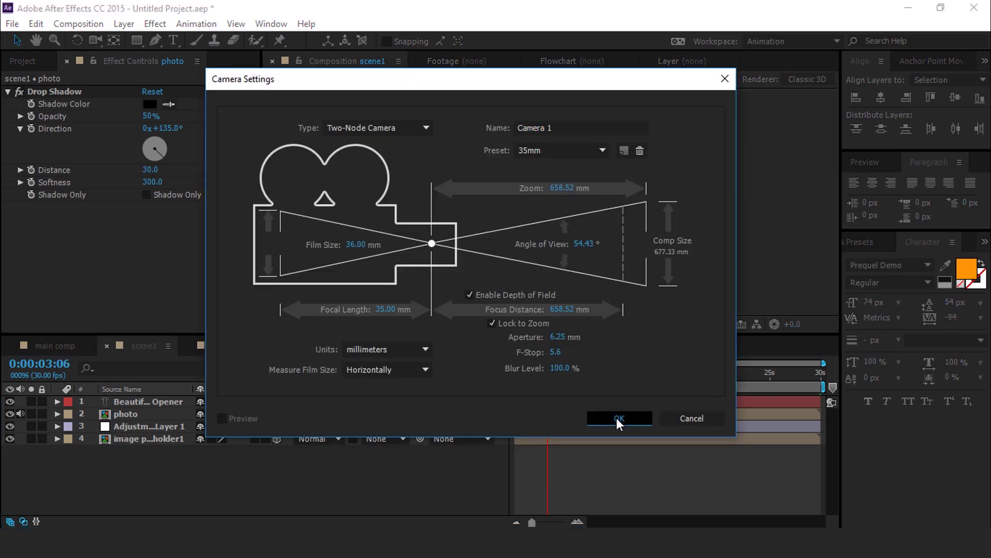
pyautogui.rightClick(320, 485)
pyautogui.moveTo(488, 328)
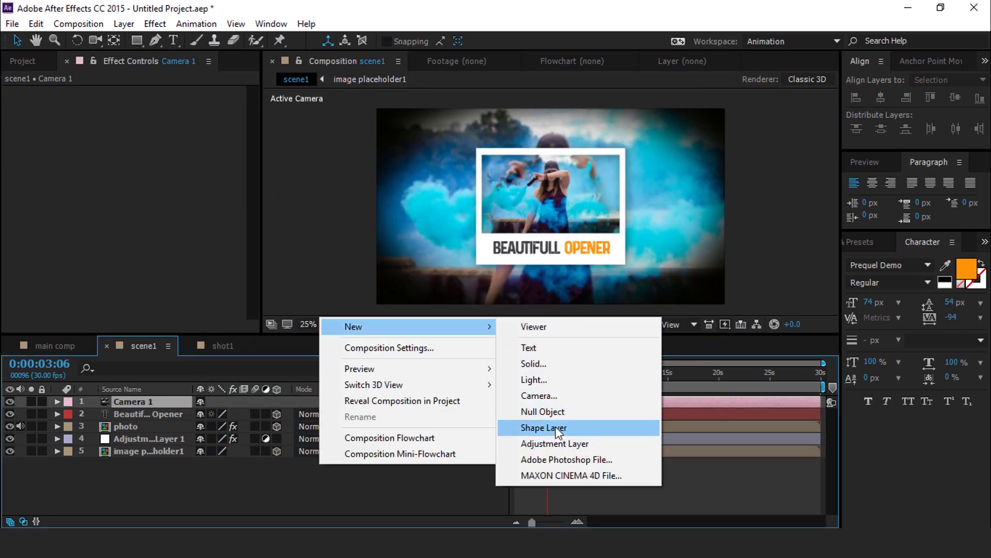
pyautogui.click(568, 411)
# Parent Camera 1 to Null 1
pyautogui.click(131, 415)
pyautogui.moveTo(420, 413); pyautogui.dragTo(136, 401)
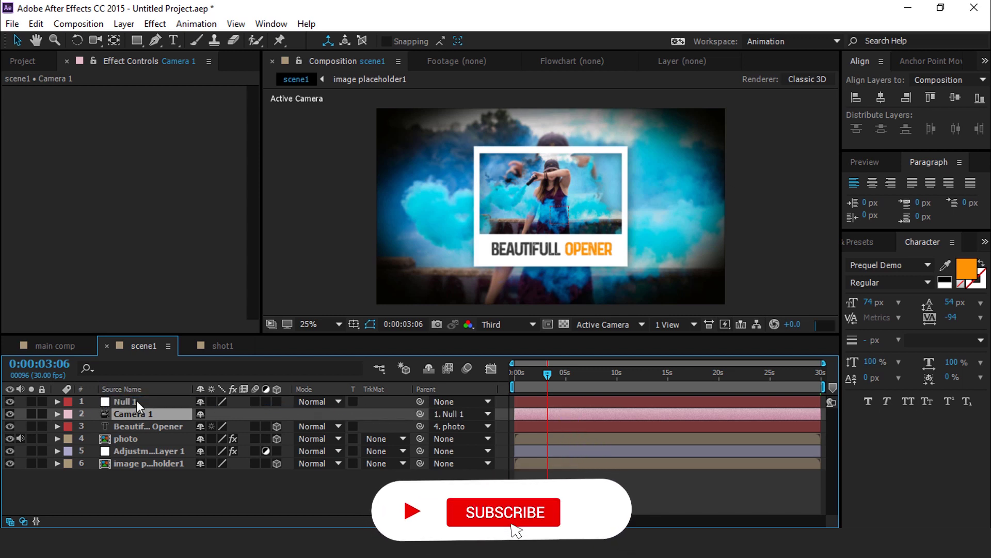
pyautogui.press('F2')
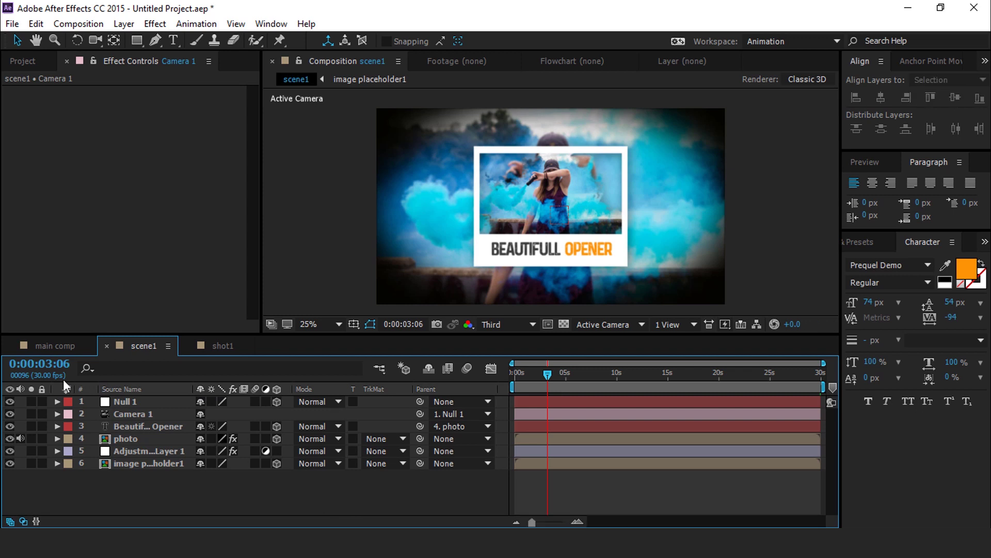
pyautogui.click(128, 402)
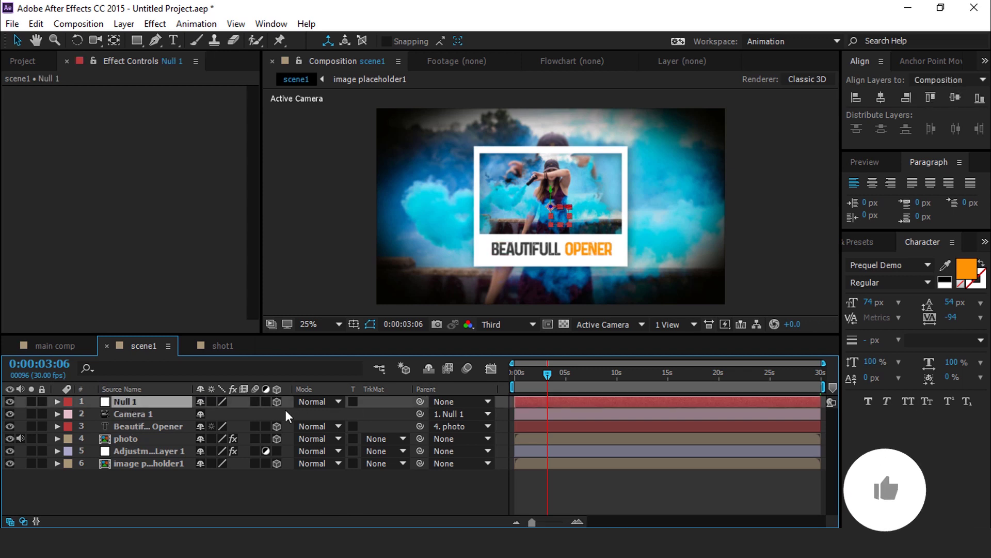
# Show Null 1's Anchor Point and Rotation and keyframe both at about one second
pyautogui.press('a')
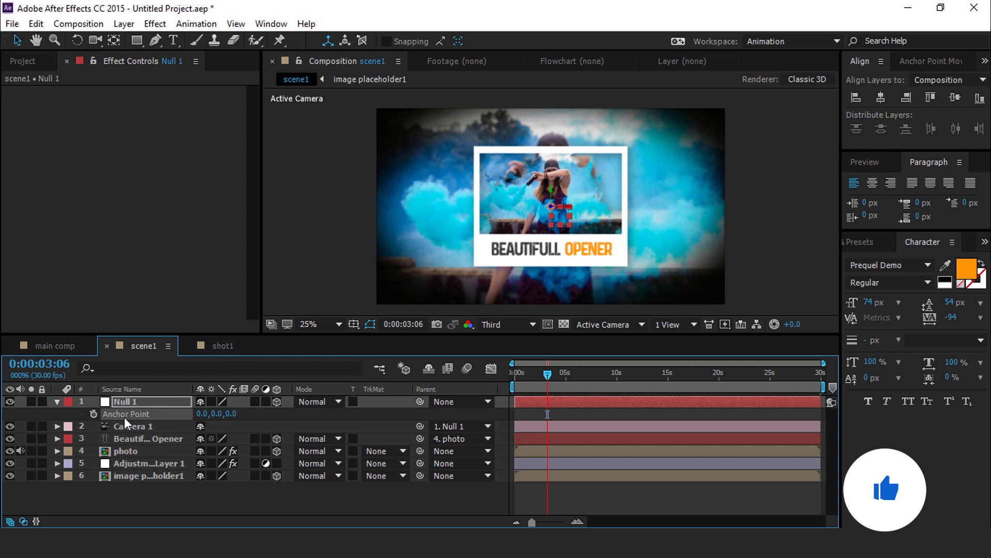
pyautogui.hotkey('shift', 'r')
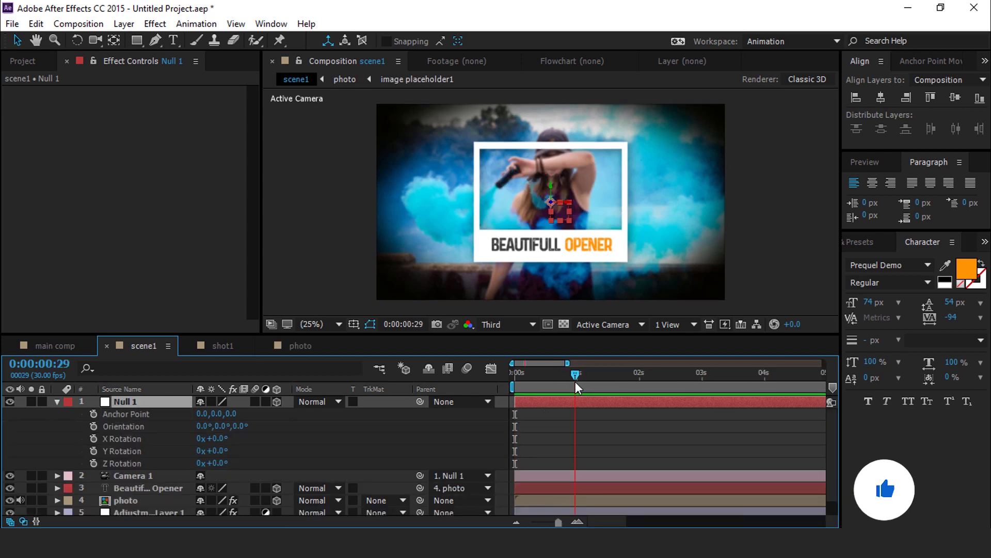
pyautogui.moveTo(575, 381); pyautogui.dragTo(579, 382)
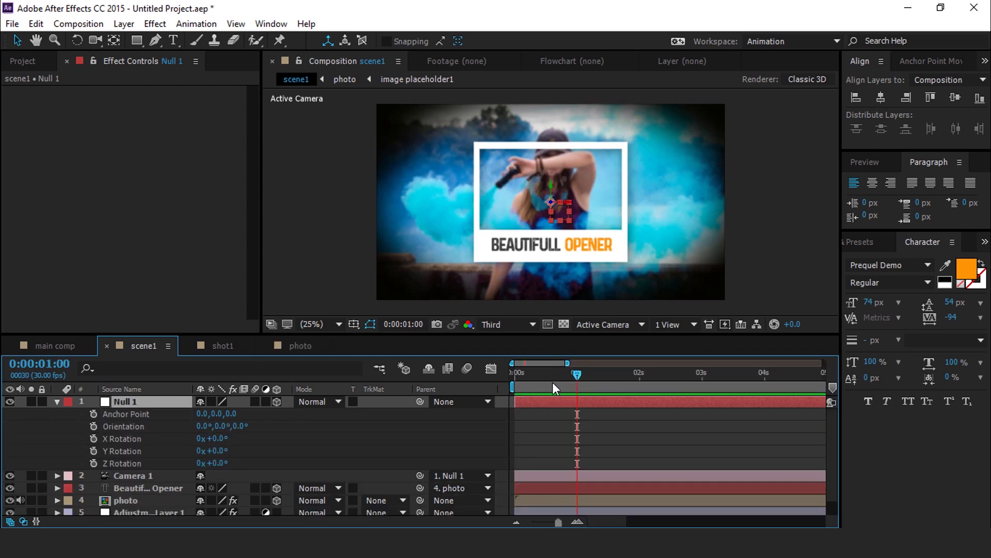
pyautogui.click(94, 412)
pyautogui.click(98, 463)
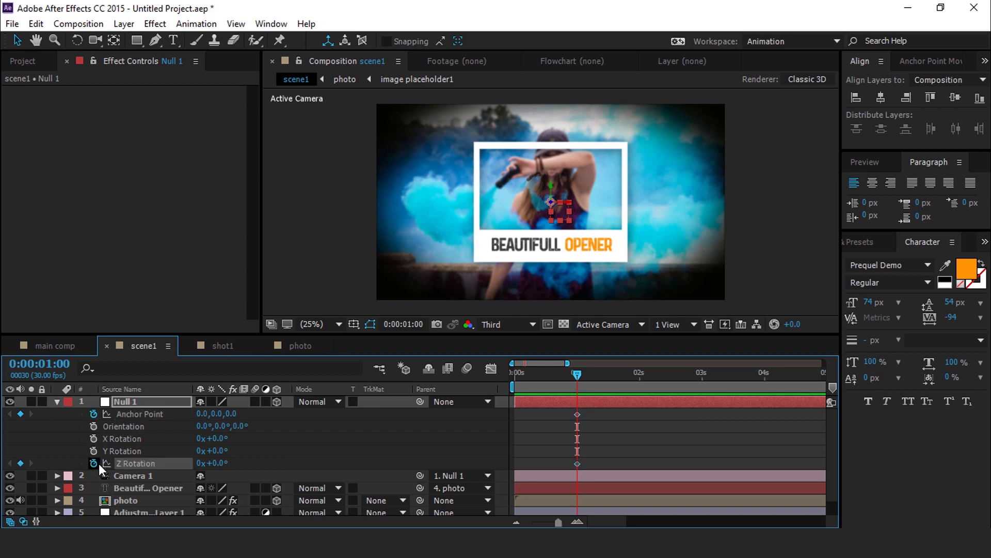
# At 0s set Null 1's anchor Z to -1960 and Z Rotation to -10°, then preview
pyautogui.moveTo(577, 373); pyautogui.dragTo(507, 380)
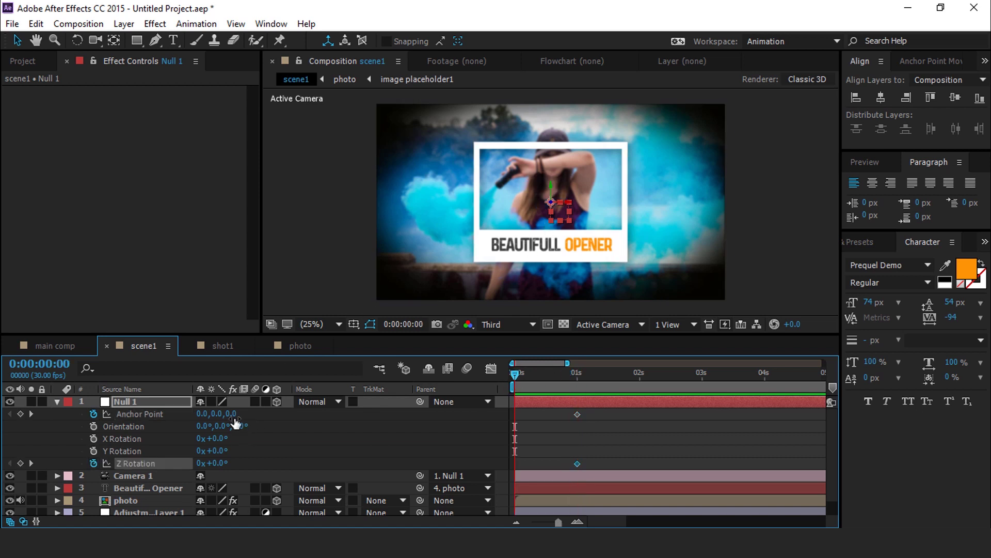
pyautogui.moveTo(232, 417); pyautogui.dragTo(98, 423)
pyautogui.click(115, 409)
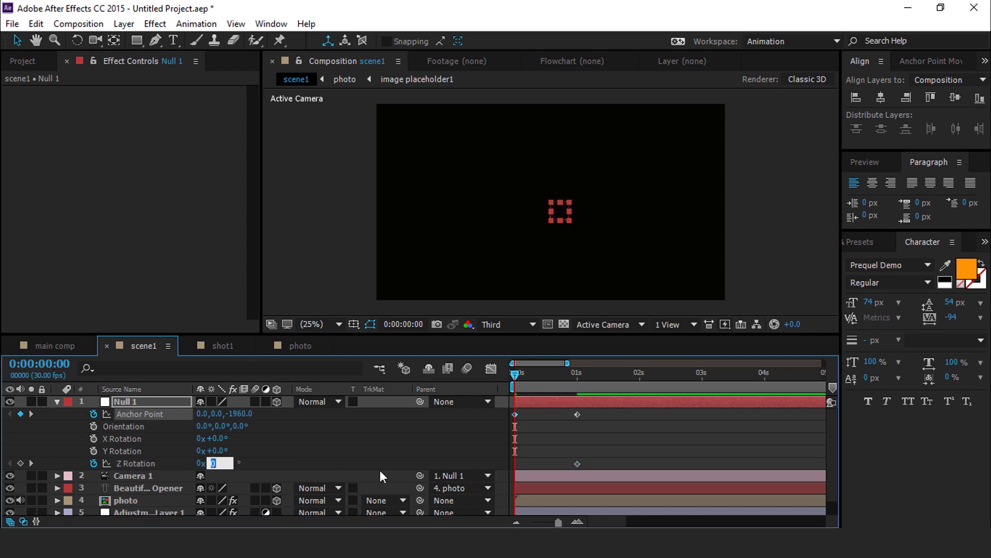
pyautogui.write('-10')
pyautogui.press('Return')
pyautogui.press('space')
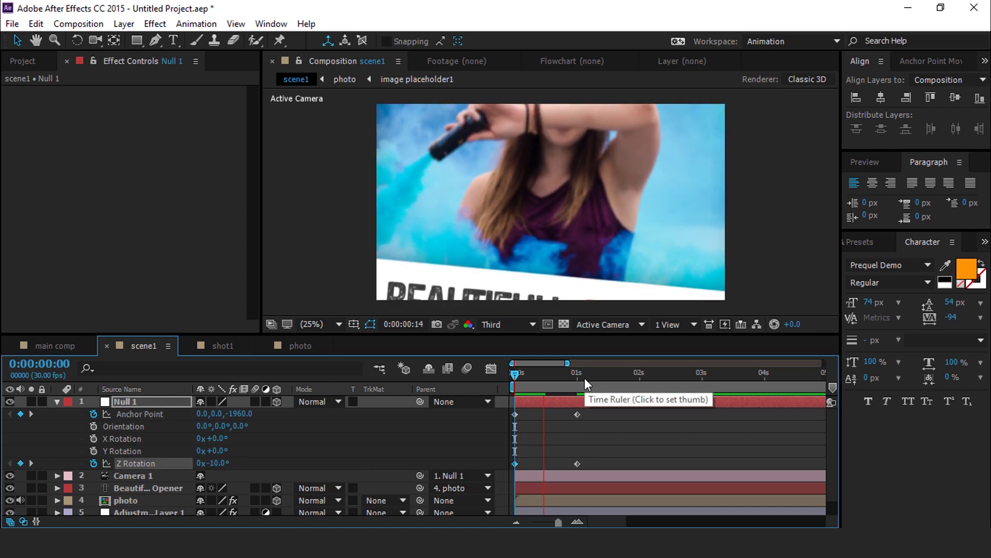
pyautogui.moveTo(575, 377); pyautogui.dragTo(620, 377)
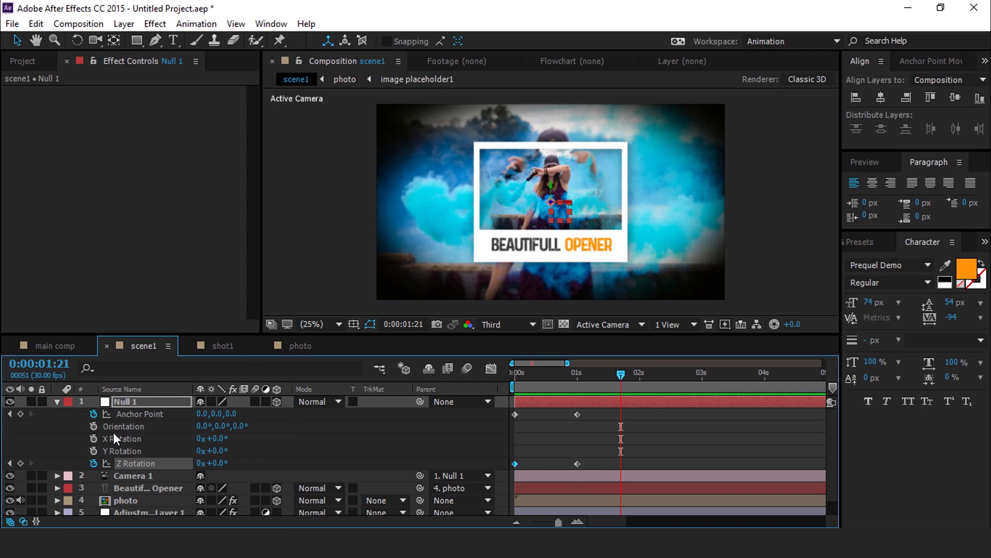
# Add an anchor point keyframe at 1:21 and set anchor Z to -230 at 2:01
pyautogui.click(20, 413)
pyautogui.moveTo(635, 371); pyautogui.dragTo(642, 374)
pyautogui.hotkey('alt', 'Left')
pyautogui.hotkey('alt', 'Left')
pyautogui.hotkey('alt', 'Left')
pyautogui.hotkey('alt', 'Left')
pyautogui.moveTo(234, 417); pyautogui.dragTo(94, 424)
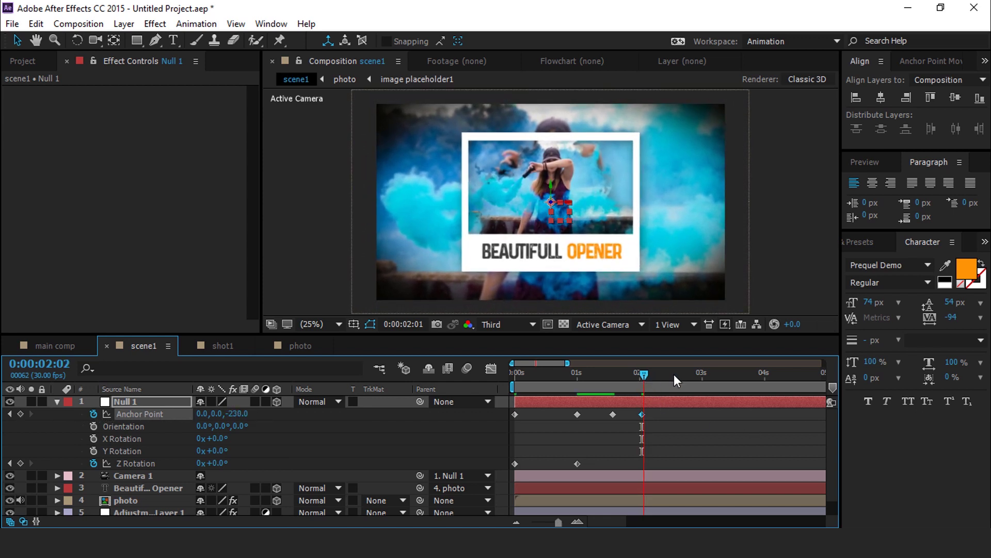
# Keyframe the anchor point at 2:28 and pull anchor Z out to 2642 at 3:21
pyautogui.moveTo(704, 377); pyautogui.dragTo(698, 379)
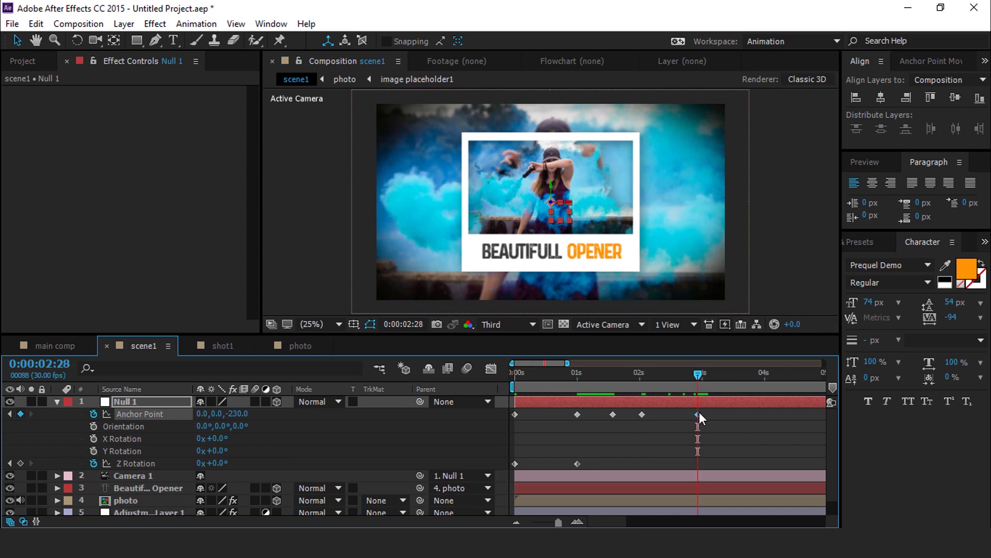
pyautogui.click(745, 374)
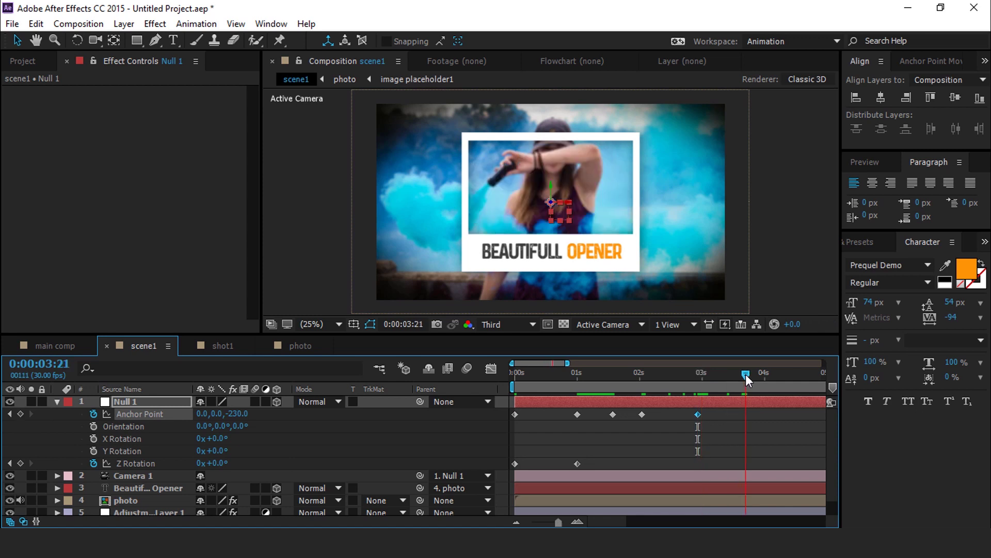
pyautogui.moveTo(236, 416); pyautogui.dragTo(855, 415)
pyautogui.moveTo(631, 401); pyautogui.dragTo(670, 407)
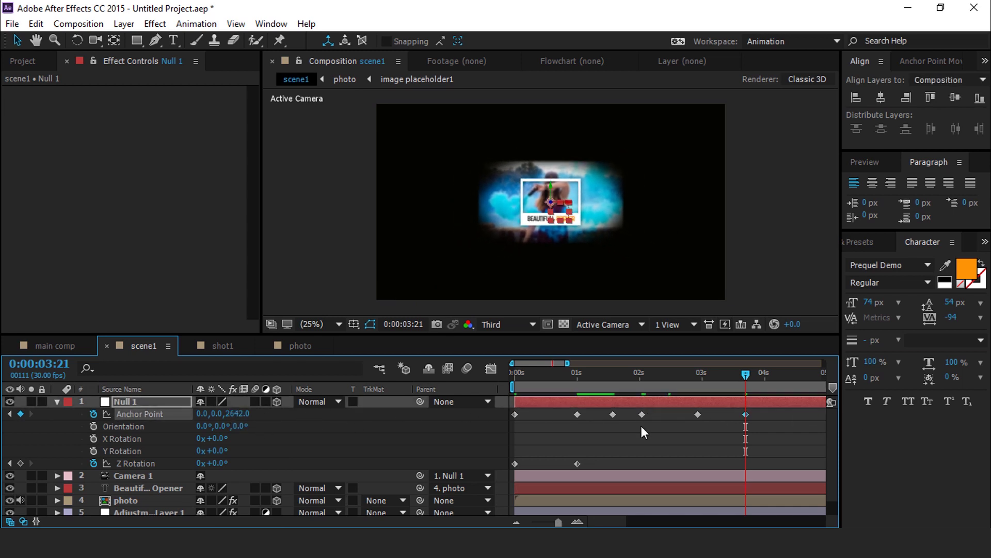
pyautogui.click(511, 374)
pyautogui.moveTo(510, 374); pyautogui.dragTo(528, 373)
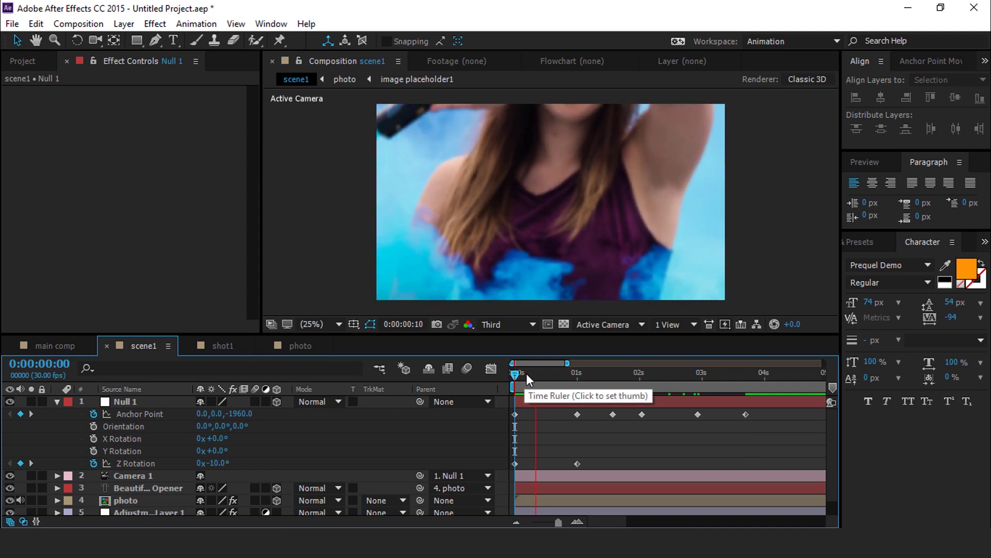
pyautogui.moveTo(658, 442); pyautogui.dragTo(497, 428)
# Apply Easy Ease to Null 1's anchor point keyframes and preview the move
pyautogui.rightClick(577, 413)
pyautogui.moveTo(667, 404)
pyautogui.click(775, 434)
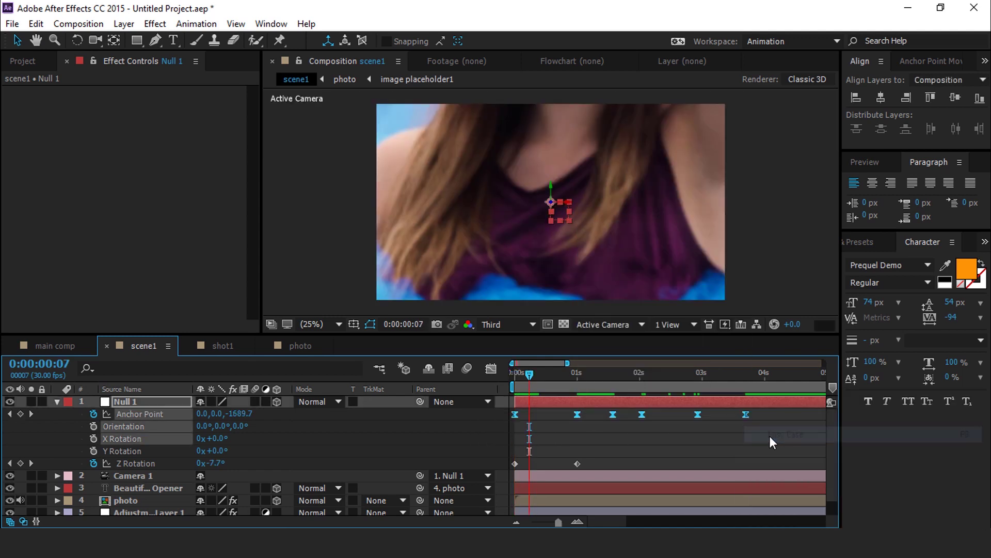
pyautogui.moveTo(525, 371); pyautogui.dragTo(485, 383)
pyautogui.press('space')
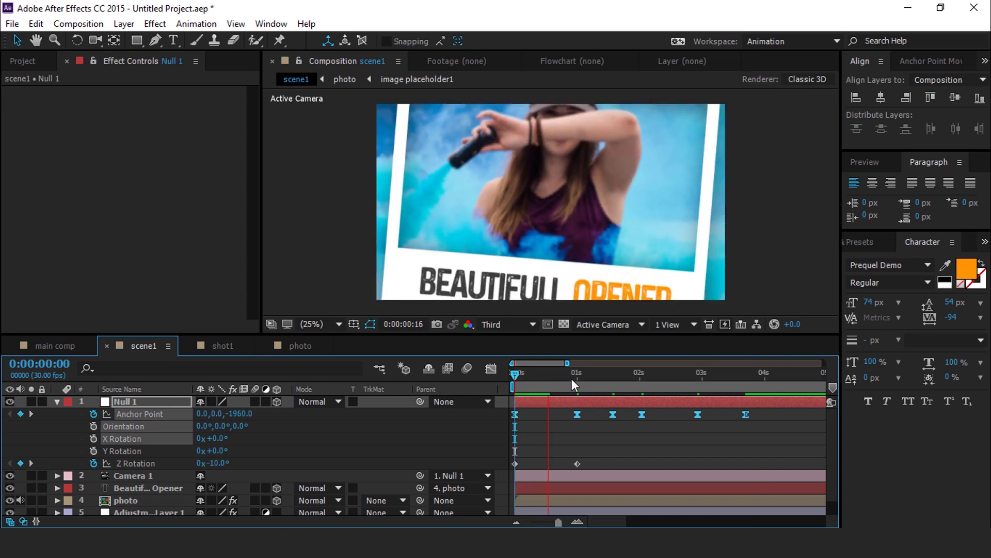
# Stretch the anchor point speed-curve influence to about 81% in the Graph Editor
pyautogui.moveTo(571, 379); pyautogui.dragTo(579, 378)
pyautogui.moveTo(592, 428); pyautogui.dragTo(496, 412)
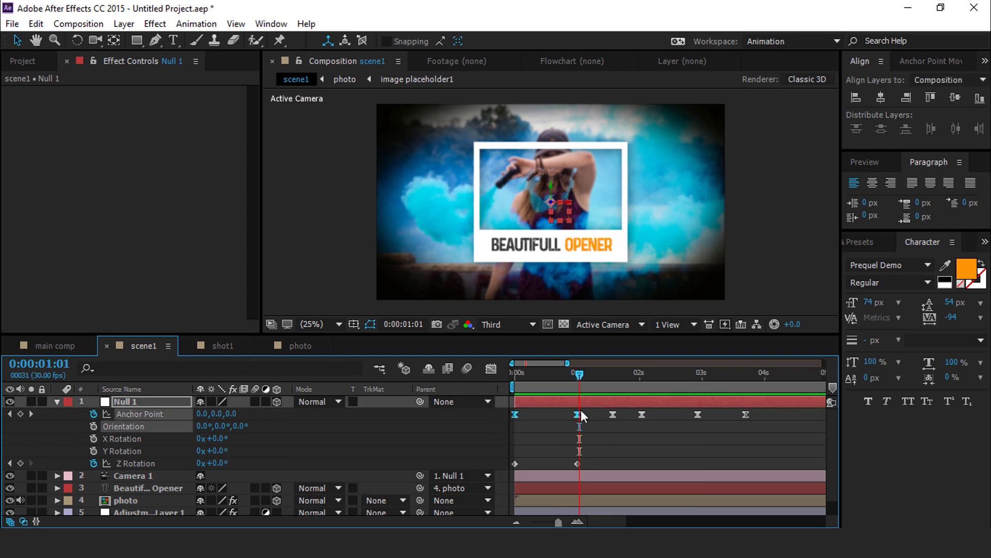
pyautogui.hotkey('shift', 'F3')
pyautogui.moveTo(567, 473); pyautogui.dragTo(547, 475)
pyautogui.moveTo(719, 487); pyautogui.dragTo(719, 491)
pyautogui.moveTo(652, 490); pyautogui.dragTo(601, 488)
pyautogui.scroll(3, 639, 490)
pyautogui.press('space')
pyautogui.scroll(-3, 634, 452)
pyautogui.hotkey('shift', 'F3')
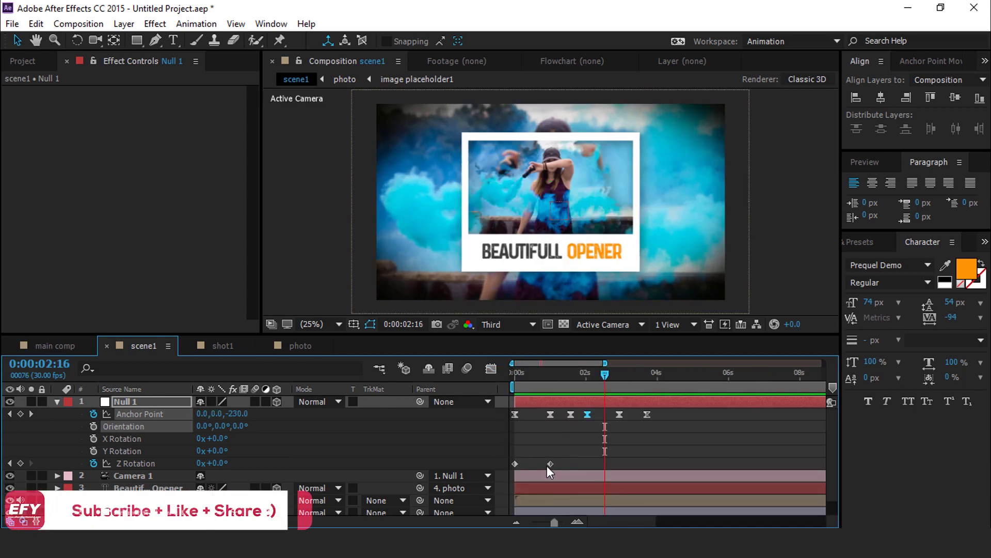
pyautogui.moveTo(570, 459); pyautogui.dragTo(506, 467)
# Easy ease Null 1's two Z Rotation keyframes and sharpen their speed-curve influence
pyautogui.rightClick(553, 462)
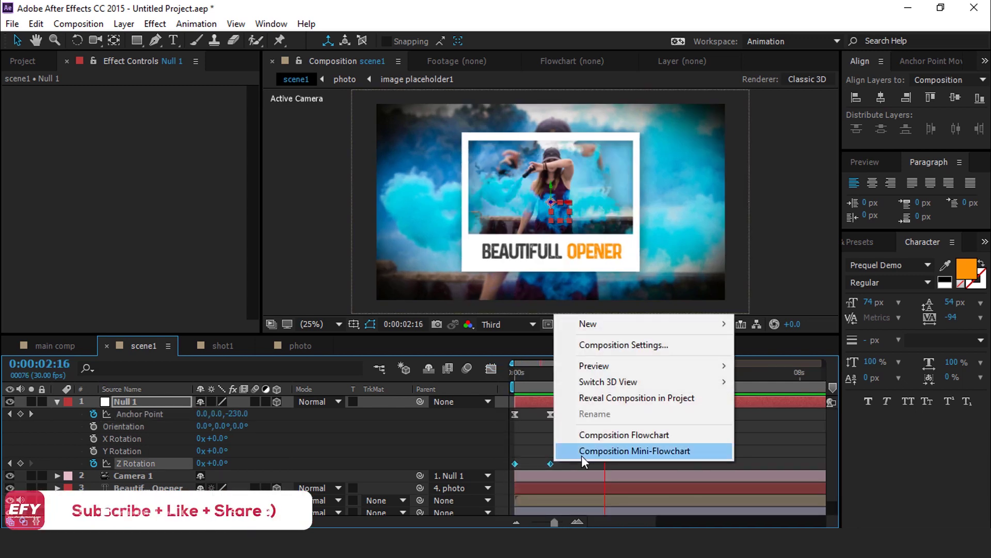
pyautogui.click(549, 465)
pyautogui.rightClick(550, 464)
pyautogui.moveTo(594, 454)
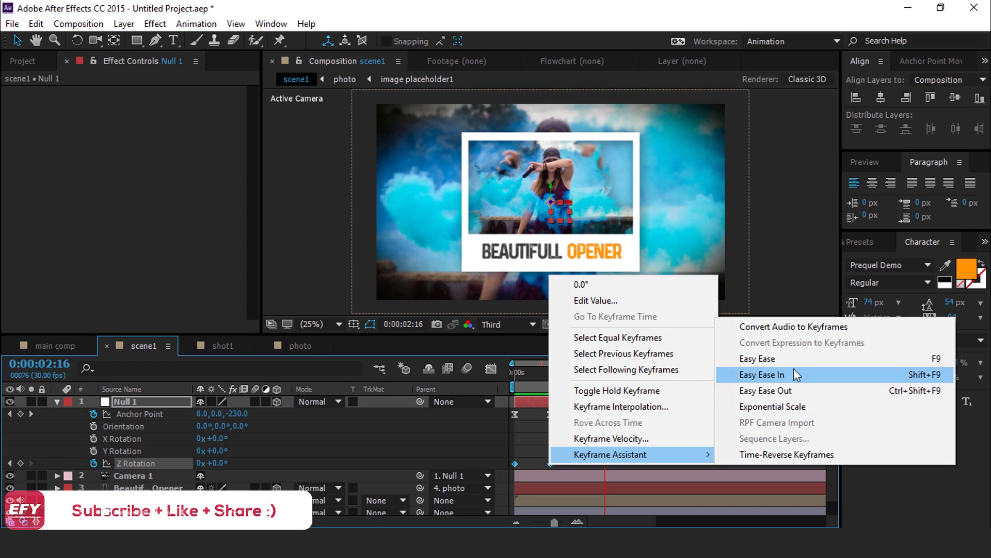
pyautogui.click(793, 373)
pyautogui.hotkey('shift', 'F3')
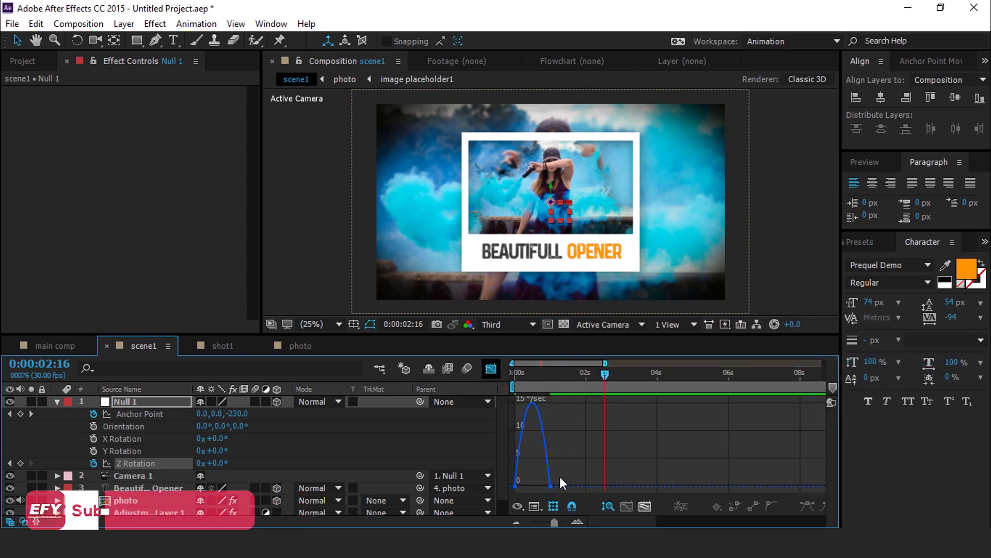
pyautogui.moveTo(532, 487); pyautogui.dragTo(525, 487)
pyautogui.click(491, 368)
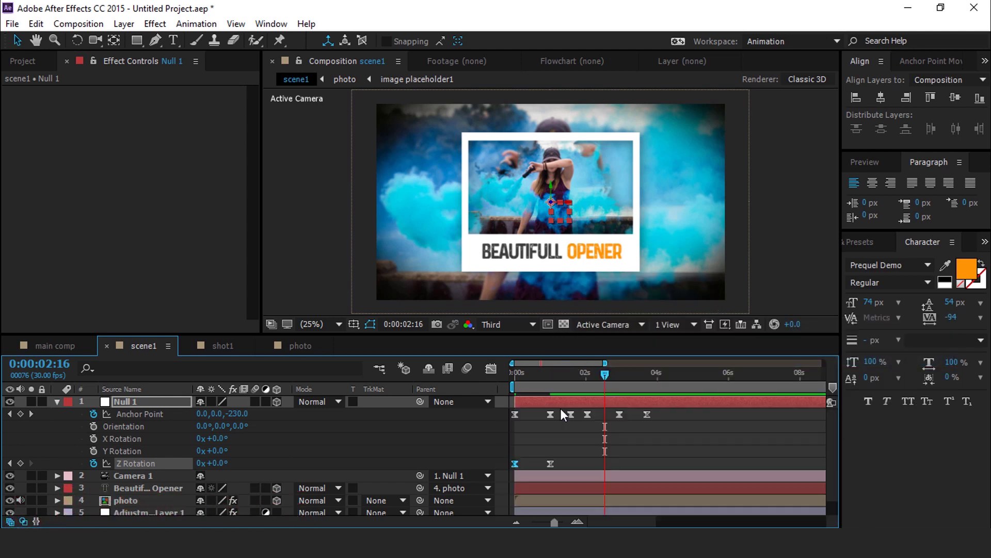
# Preview and scrub the camera push-in and pull-back from the start of scene1
pyautogui.click(517, 373)
pyautogui.press('space')
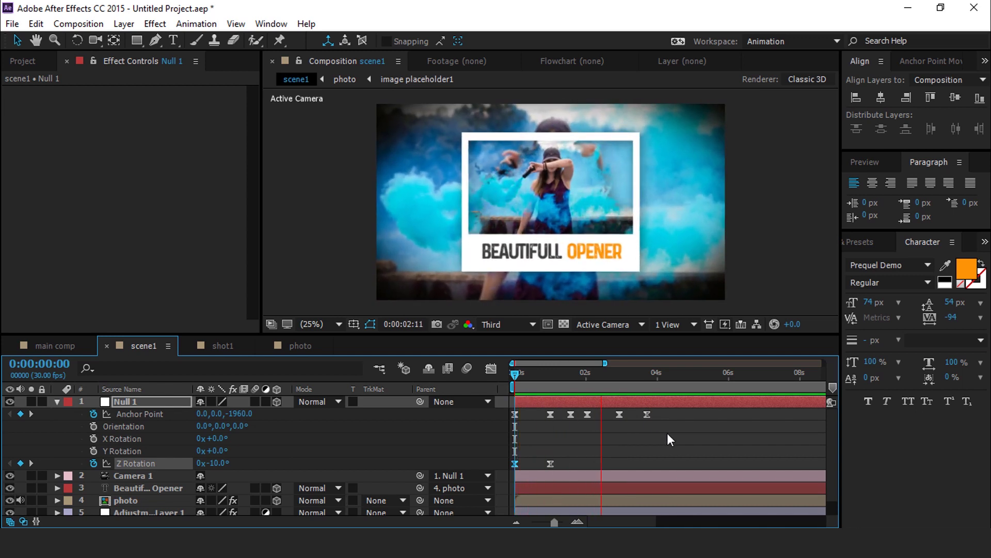
pyautogui.moveTo(615, 382)
pyautogui.mouseDown()
pyautogui.moveTo(639, 386)
pyautogui.moveTo(603, 387)
pyautogui.mouseUp()
pyautogui.click(639, 454)
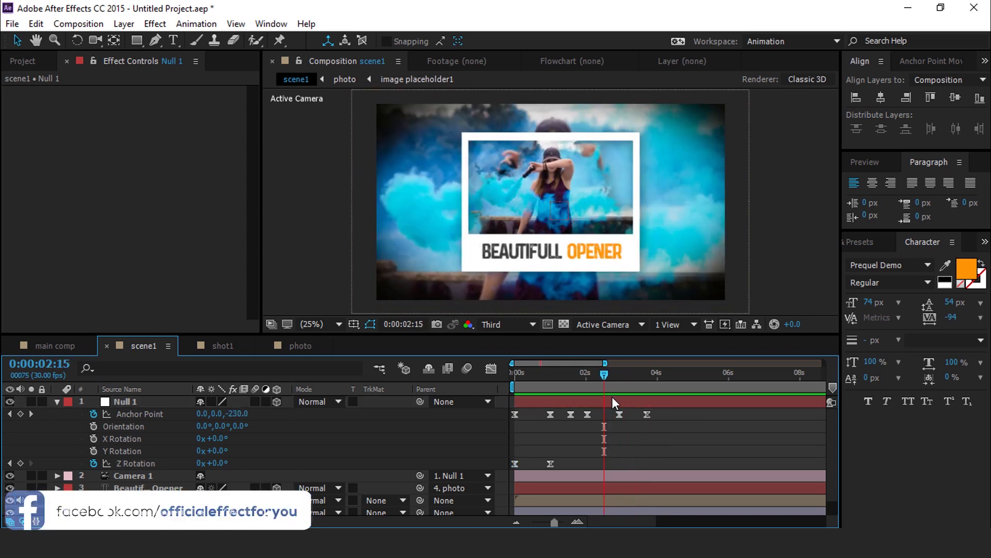
pyautogui.moveTo(619, 372); pyautogui.dragTo(628, 375)
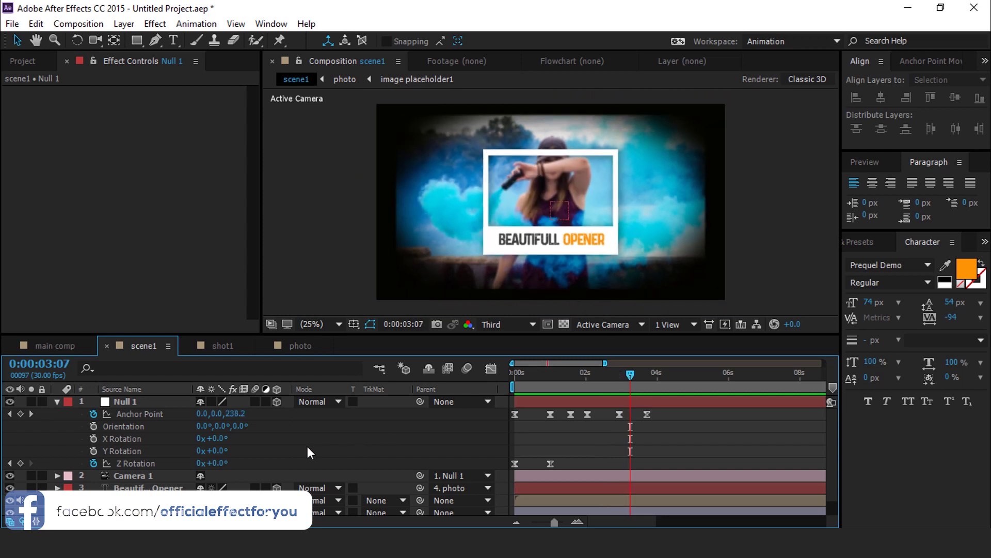
pyautogui.scroll(-2, 596, 483)
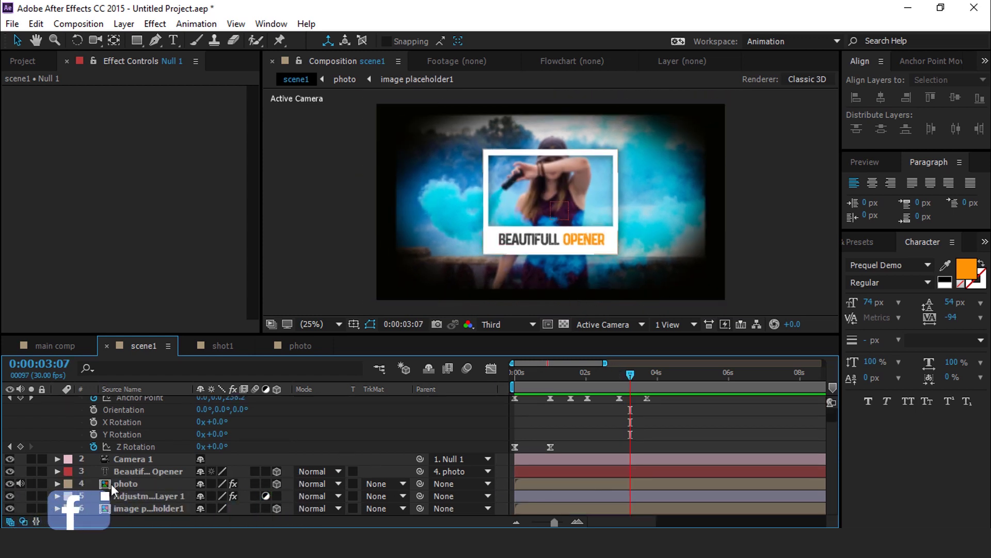
pyautogui.click(140, 484)
# Inside the photo precomp, time-remap Watercolor Stain.mp4 and extend it past 5 seconds
pyautogui.doubleClick(141, 485)
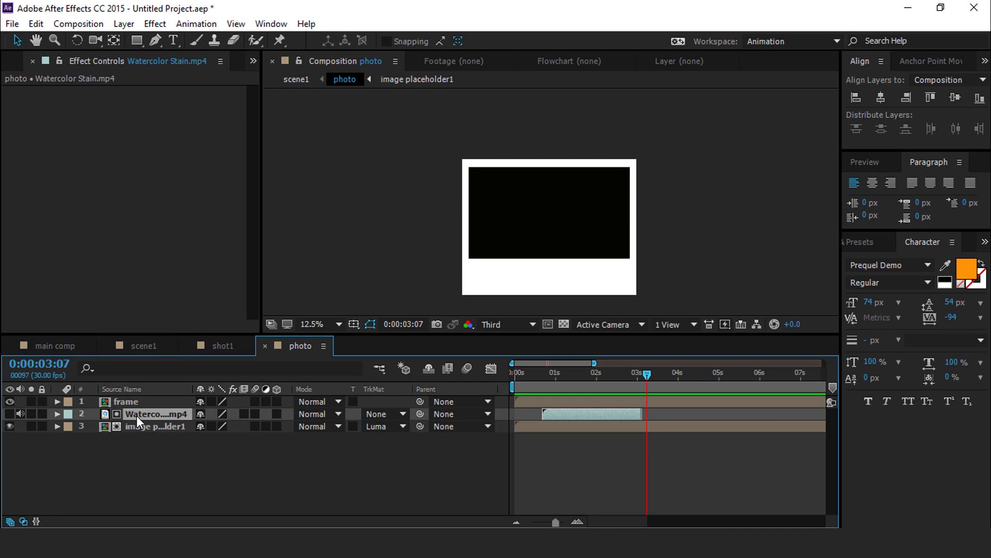
pyautogui.rightClick(623, 416)
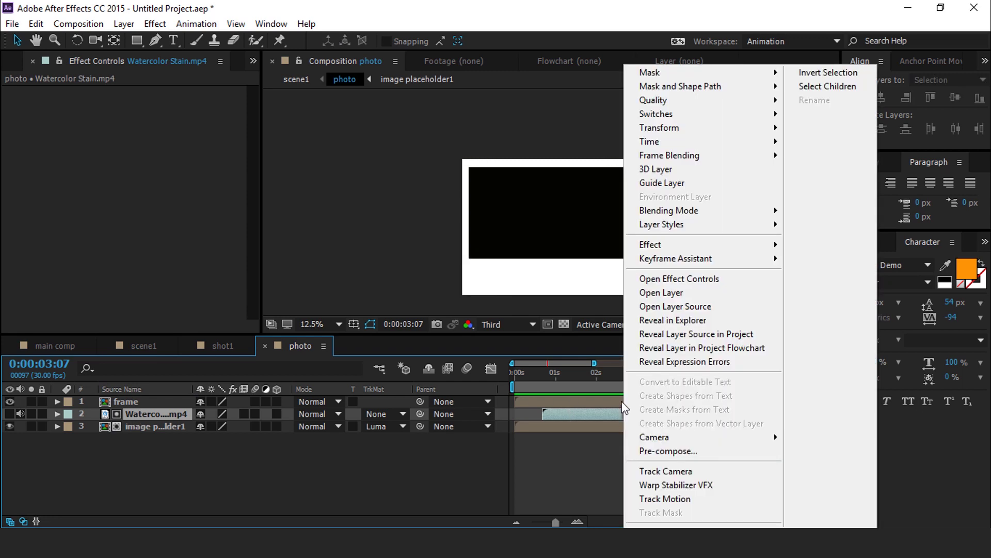
pyautogui.moveTo(670, 144)
pyautogui.click(836, 143)
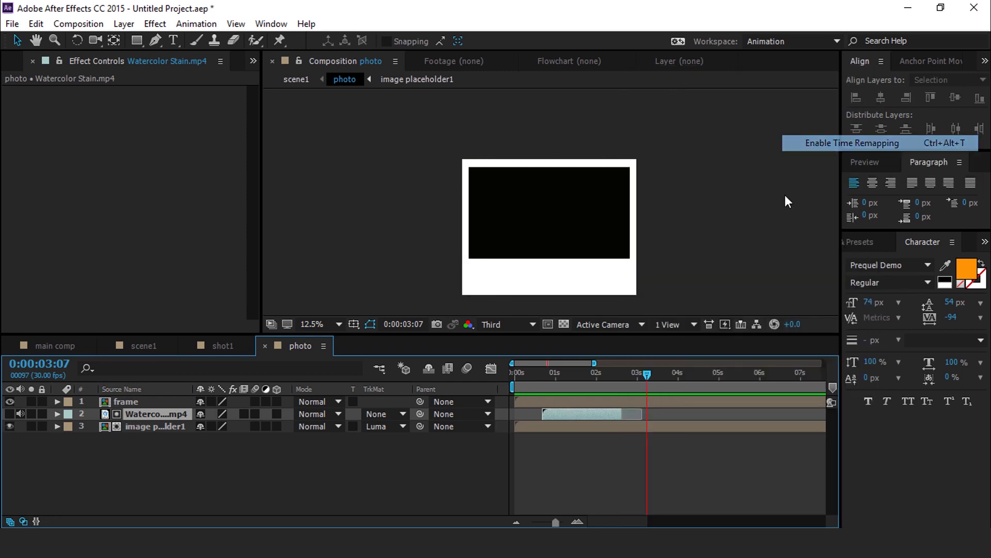
pyautogui.moveTo(652, 414); pyautogui.dragTo(750, 417)
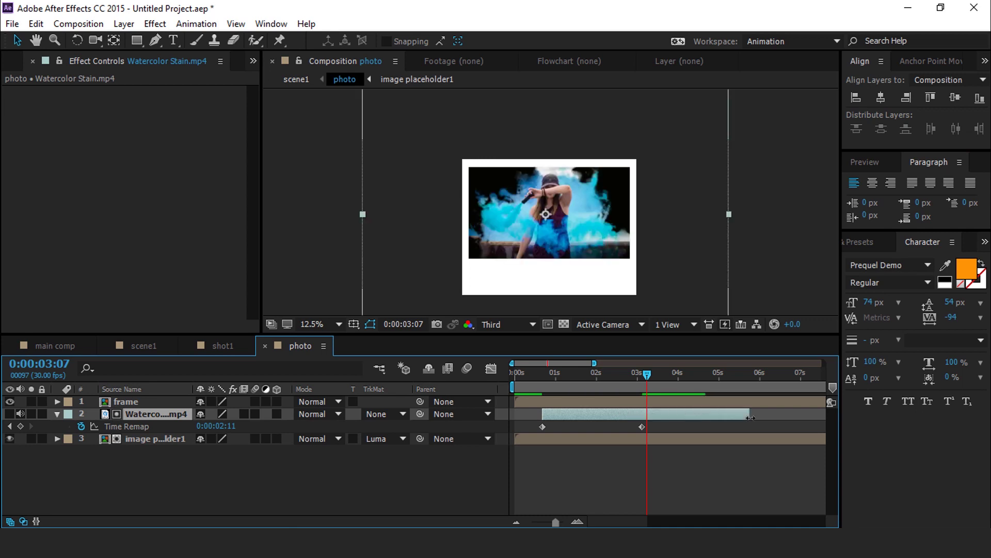
pyautogui.moveTo(652, 372); pyautogui.dragTo(728, 374)
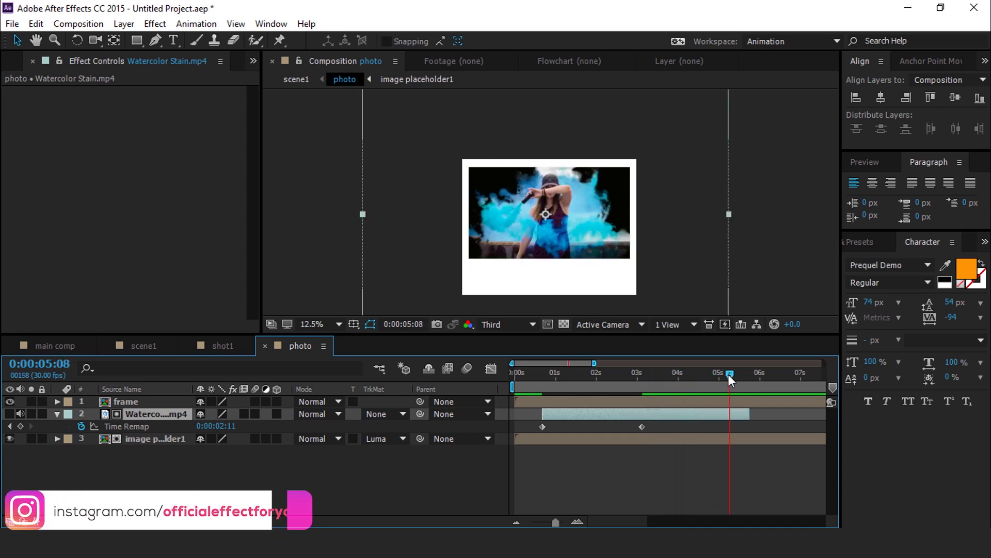
# Add a wiggle(5,4) expression to the photo layer's Position in scene1
pyautogui.click(145, 342)
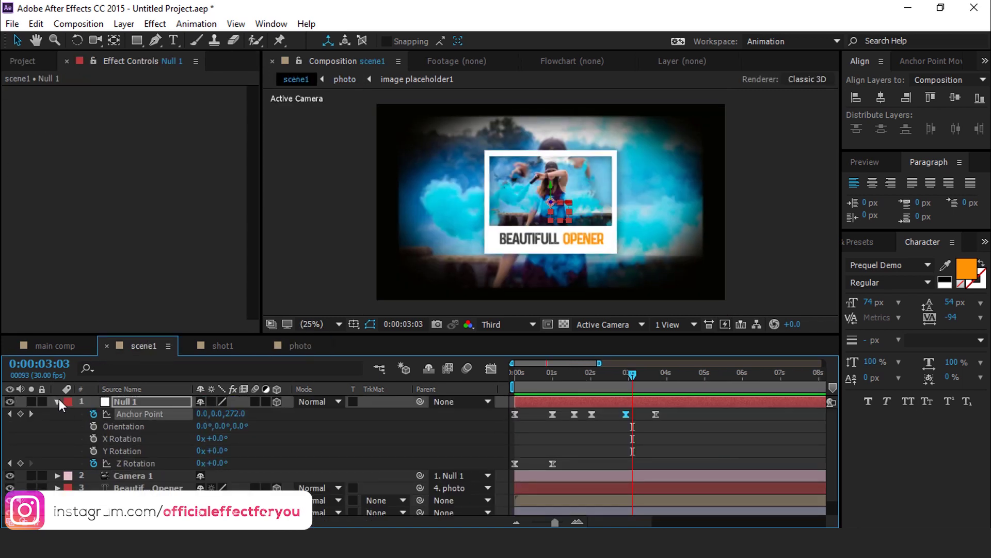
pyautogui.click(57, 401)
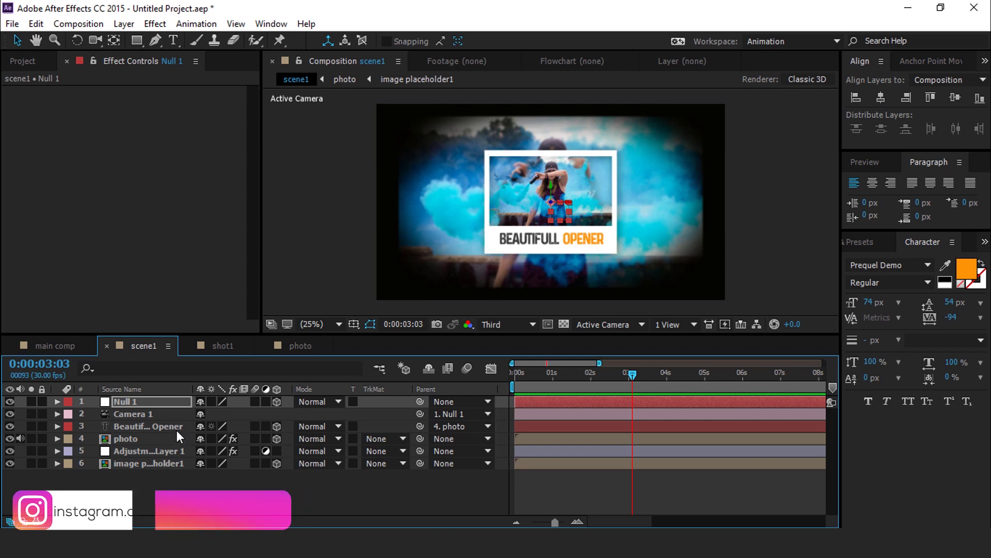
pyautogui.click(141, 439)
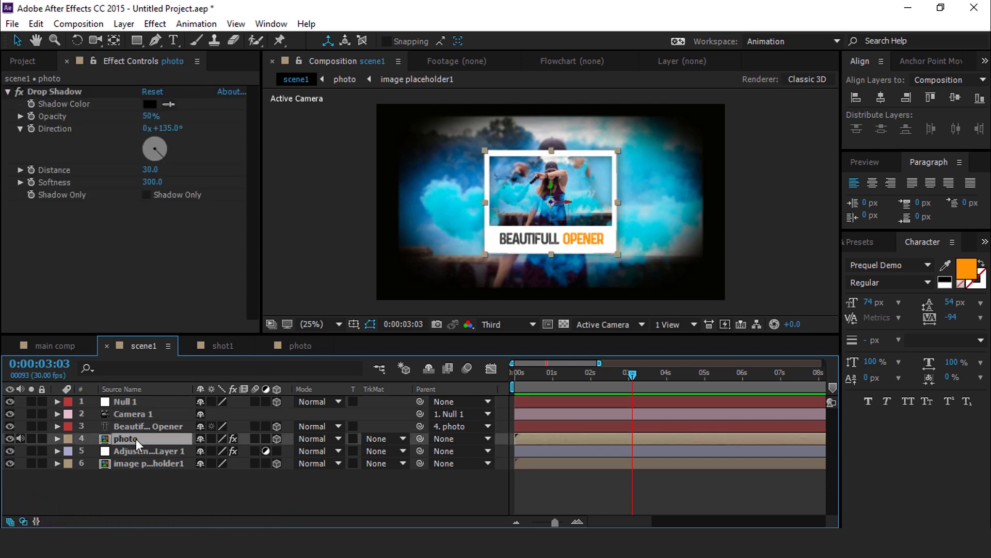
pyautogui.press('p')
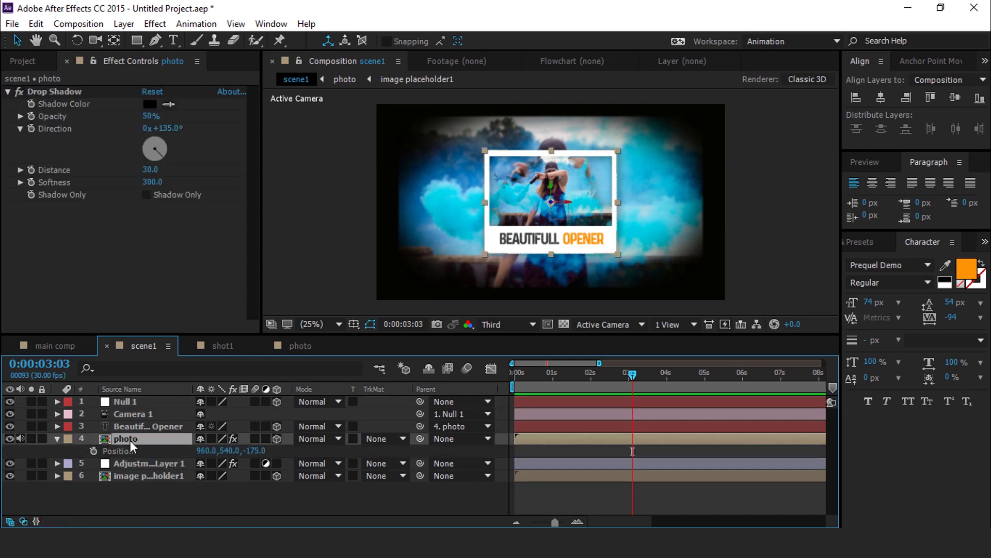
pyautogui.keyDown('alt'); pyautogui.click(94, 451); pyautogui.keyUp('alt')
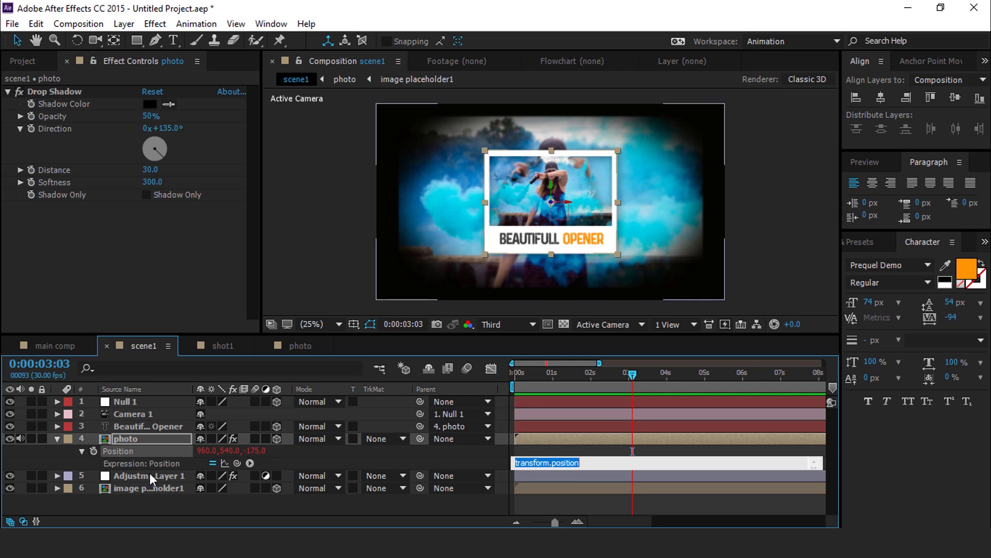
pyautogui.write('wiggle(5,4')
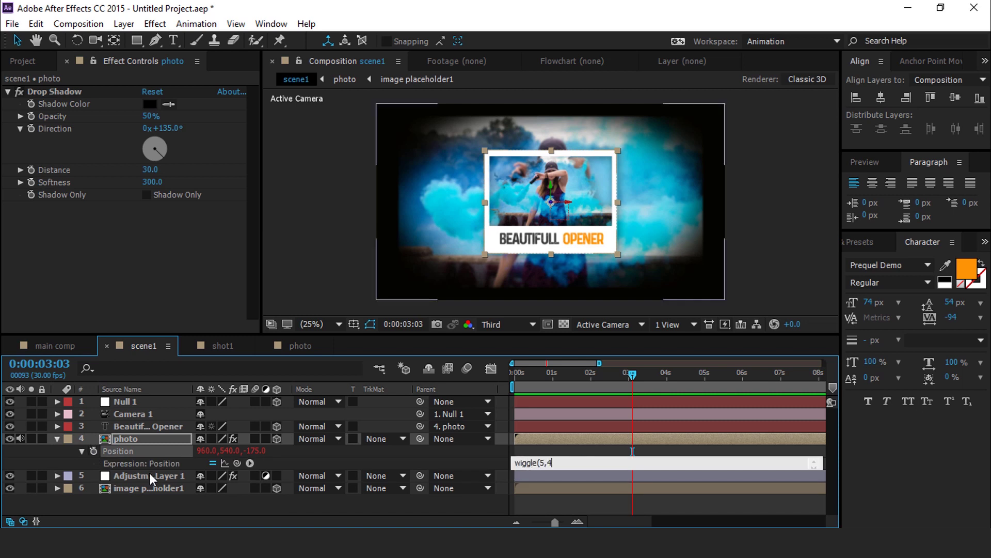
pyautogui.click(487, 501)
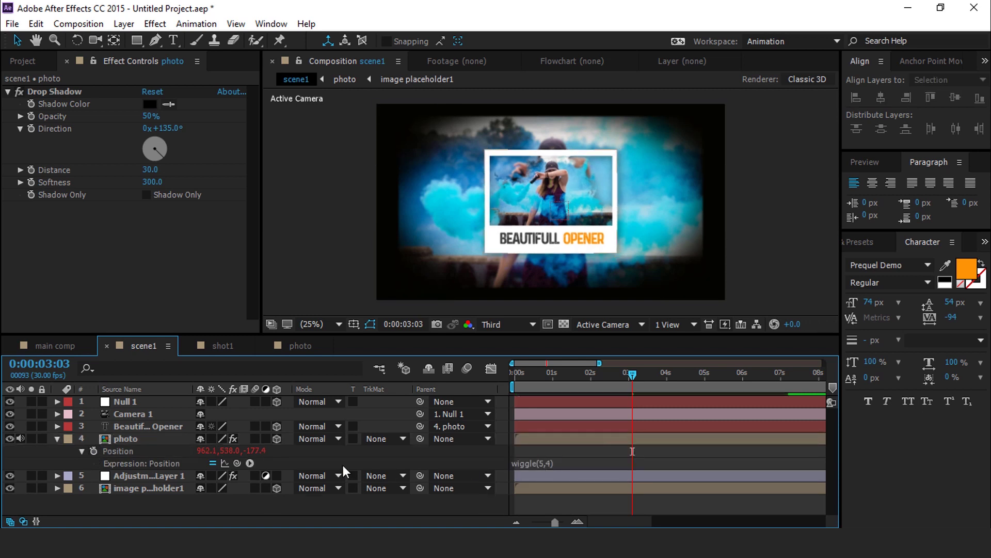
pyautogui.click(56, 438)
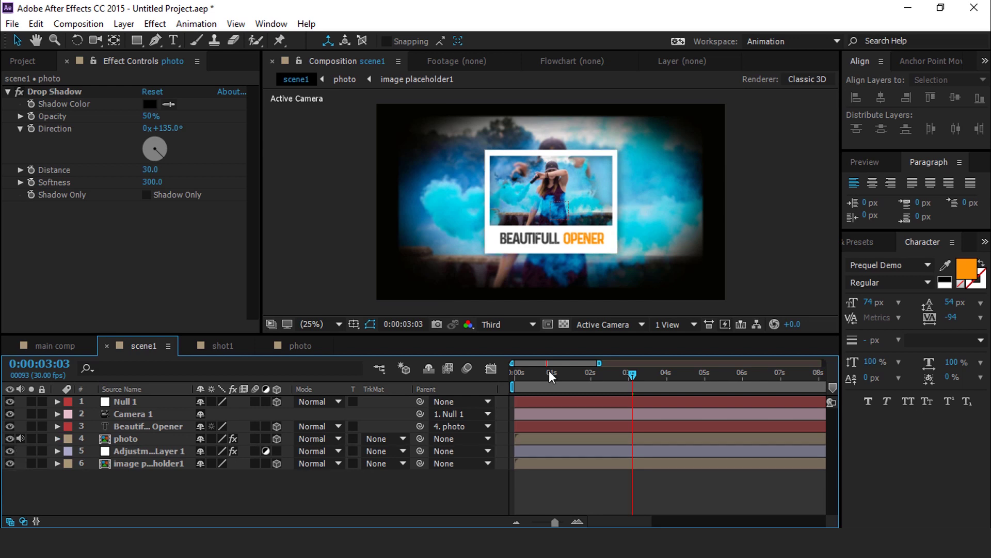
# Preview scene1 from the start, stopping around 0:00:01:15
pyautogui.click(517, 372)
pyautogui.press('space')
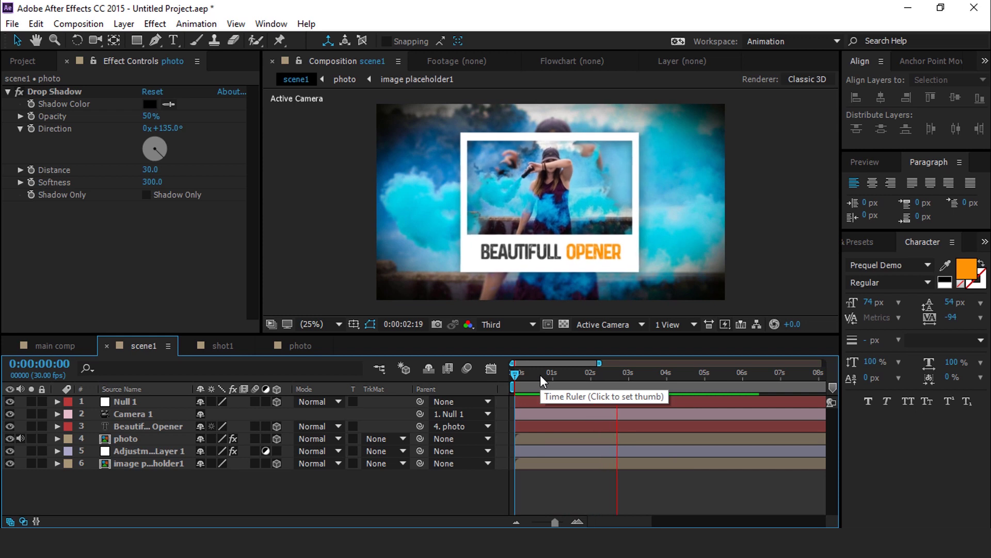
pyautogui.click(562, 375)
pyautogui.click(572, 375)
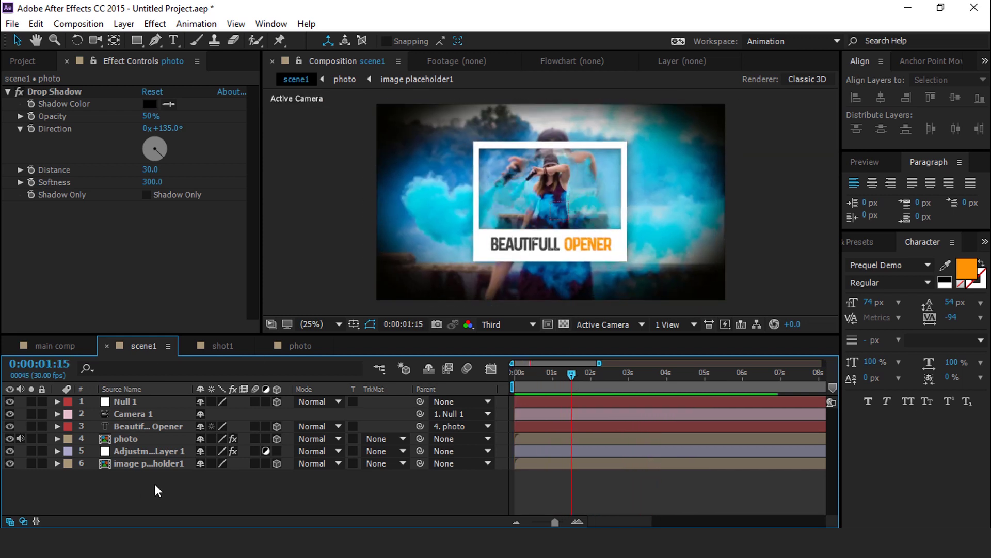
# Add scene1 from the Project panel to main comp as a layer
pyautogui.click(60, 345)
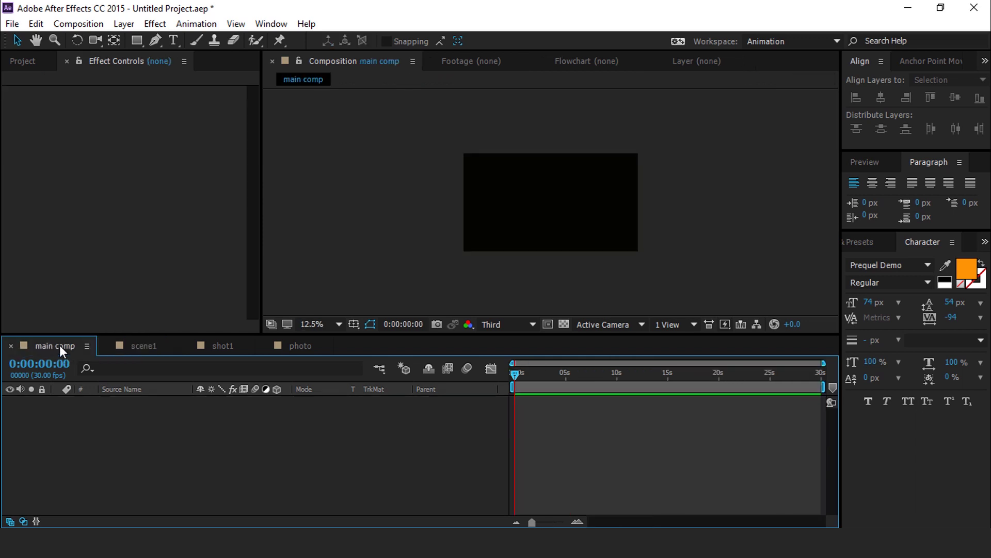
pyautogui.click(23, 61)
pyautogui.click(23, 262)
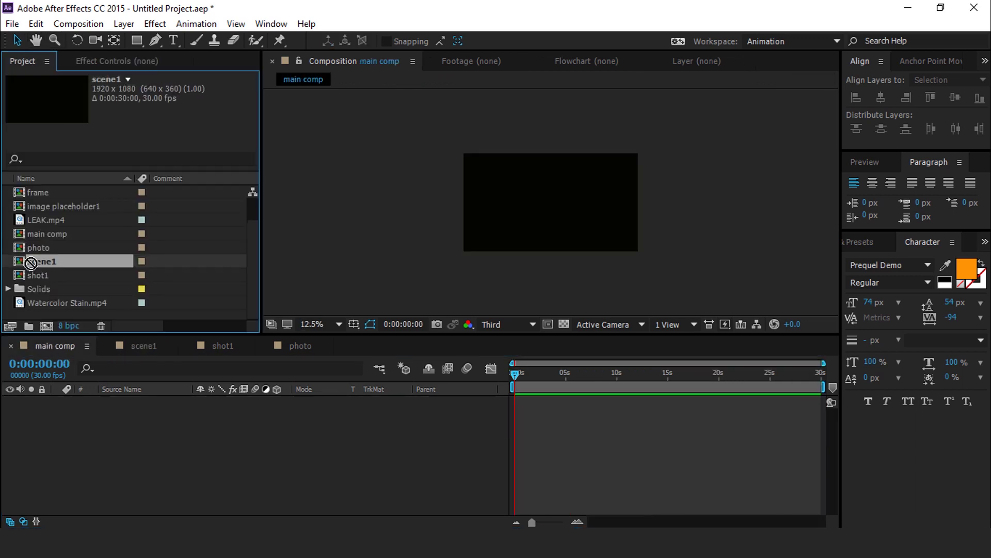
pyautogui.moveTo(23, 262); pyautogui.dragTo(599, 395)
pyautogui.moveTo(537, 378); pyautogui.dragTo(569, 375)
pyautogui.click(202, 439)
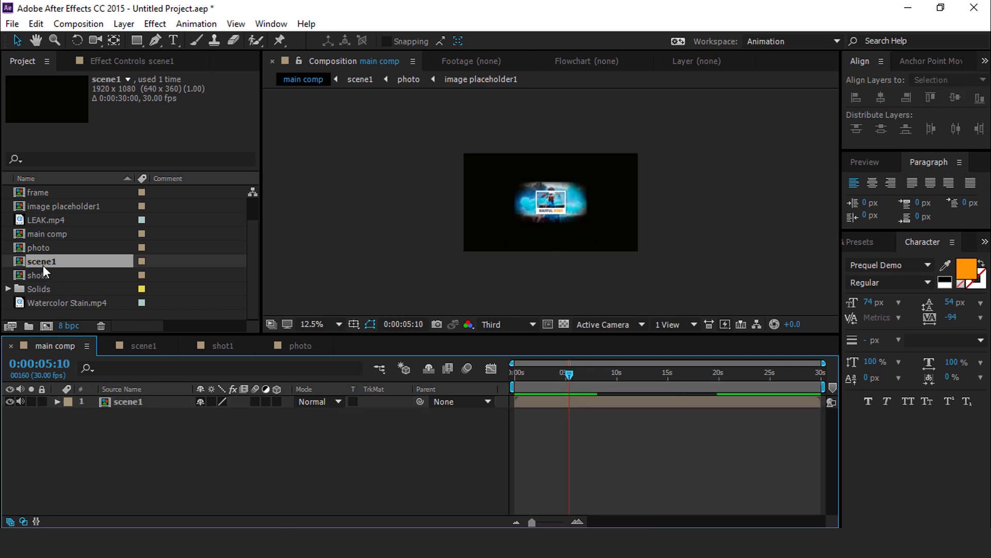
# Duplicate scene1 as scene2 and layer it above scene1, starting near 0:00:03:23
pyautogui.click(44, 275)
pyautogui.click(48, 262)
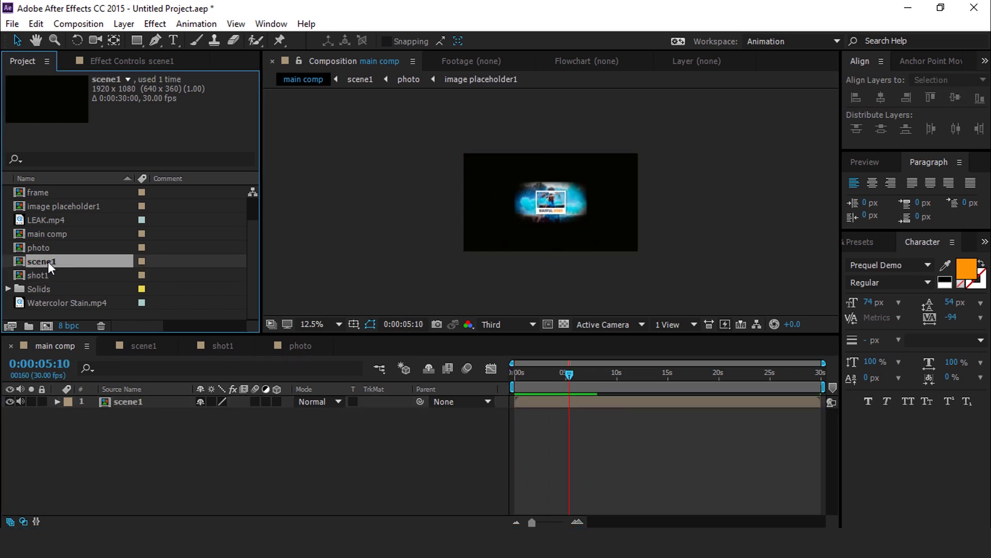
pyautogui.hotkey('ctrl', 'd')
pyautogui.moveTo(32, 259); pyautogui.dragTo(568, 402)
pyautogui.keyDown('alt'); pyautogui.scroll(2, 578, 418); pyautogui.keyUp('alt')
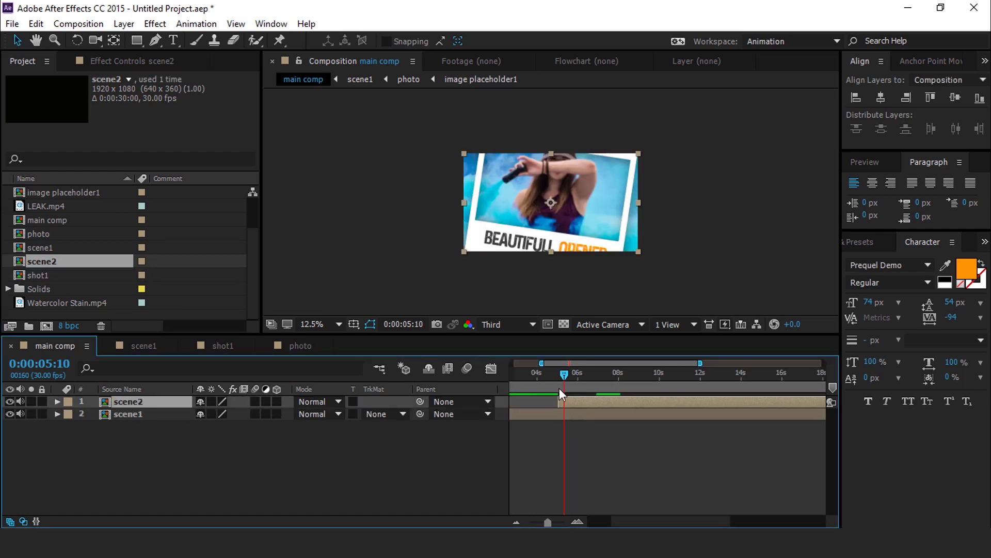
pyautogui.click(538, 374)
pyautogui.moveTo(544, 373); pyautogui.dragTo(605, 375)
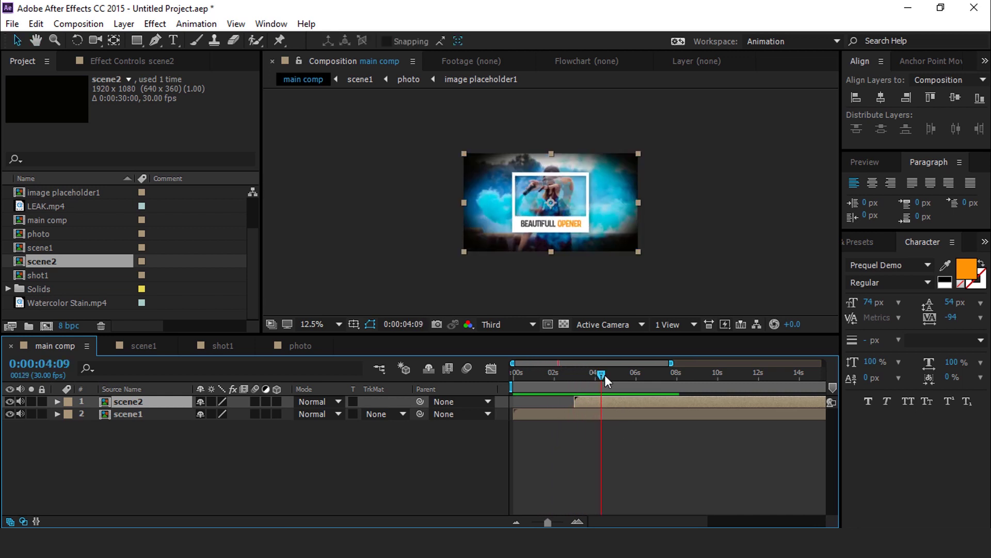
# In scene2, duplicate image placeholder1 as image placeholder2 and swap it in as layer 6's source
pyautogui.doubleClick(619, 400)
pyautogui.click(147, 440)
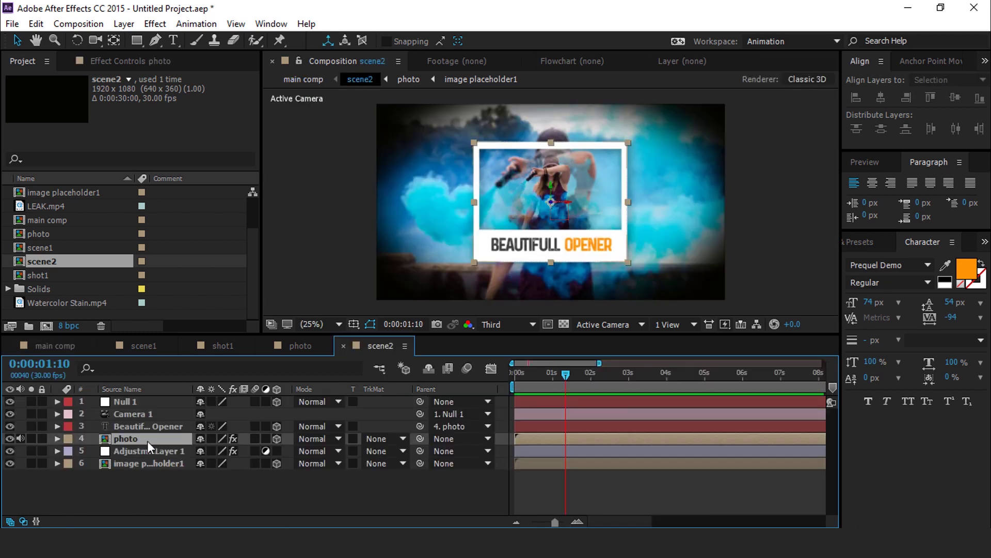
pyautogui.click(172, 463)
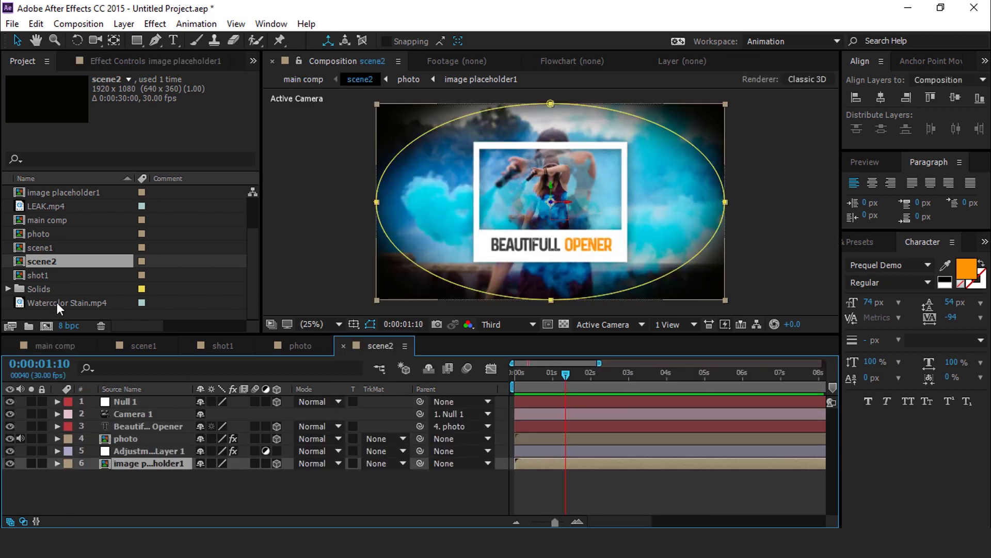
pyautogui.scroll(1, 73, 289)
pyautogui.click(29, 236)
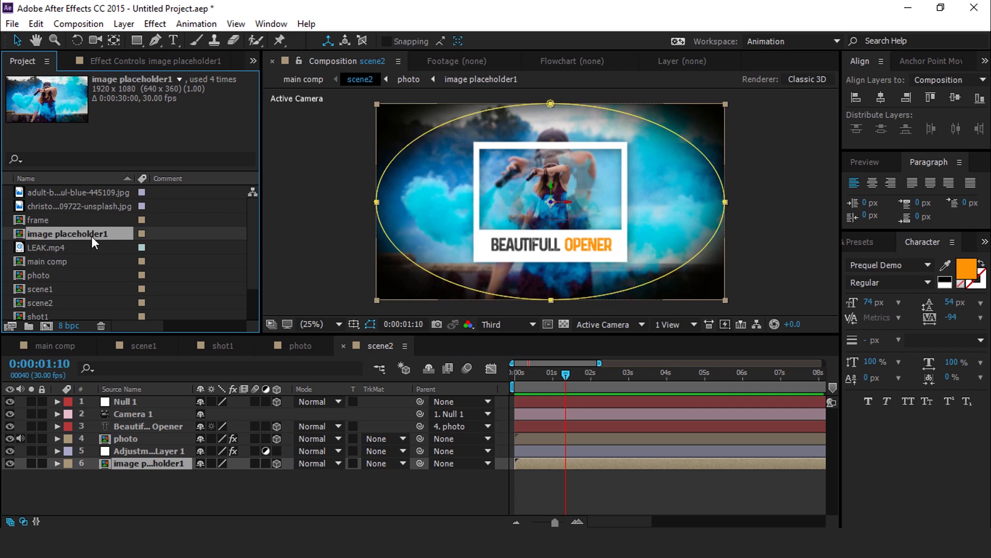
pyautogui.hotkey('ctrl', 'd')
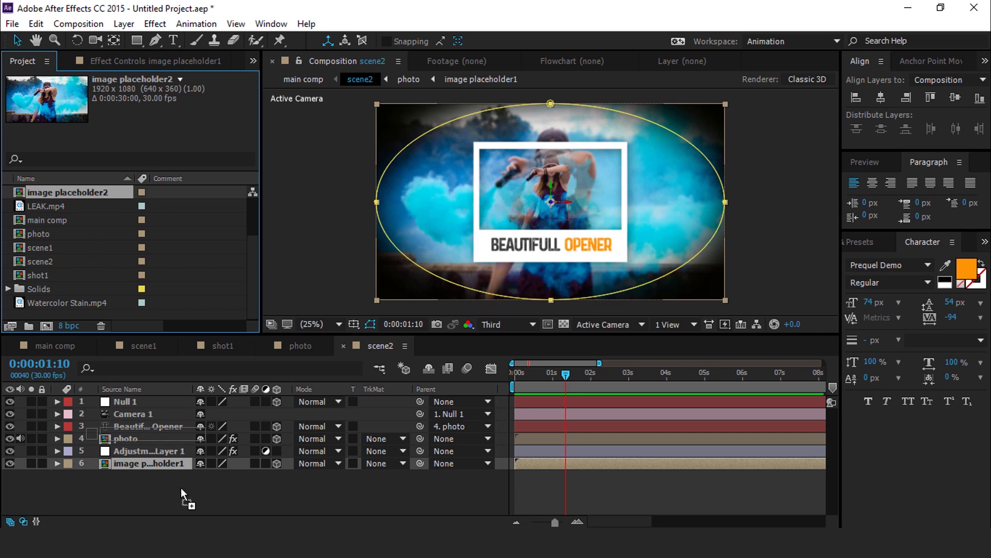
pyautogui.moveTo(161, 469); pyautogui.dragTo(161, 463)
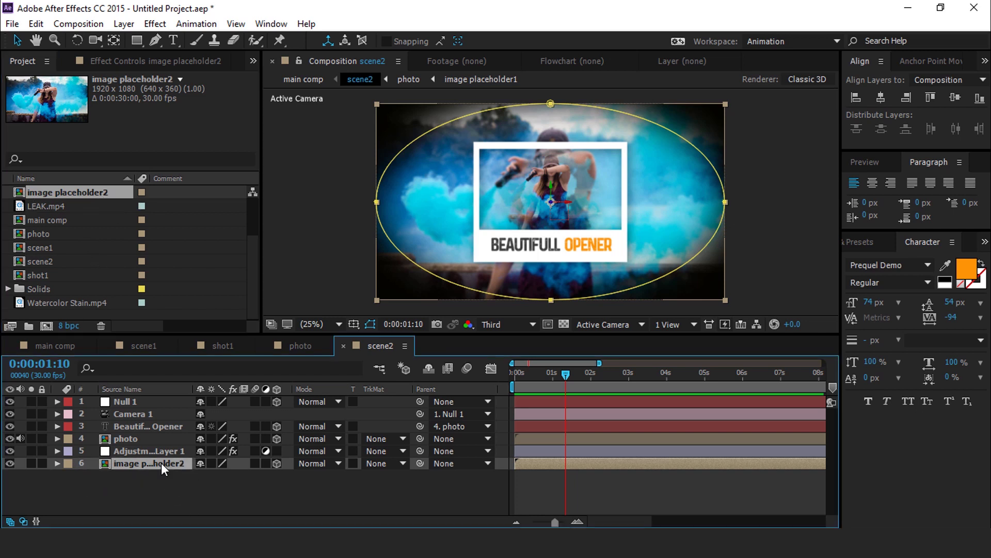
# Replace image placeholder2's photo with the woman-on-rocks picture, scaled to fill the frame
pyautogui.doubleClick(161, 463)
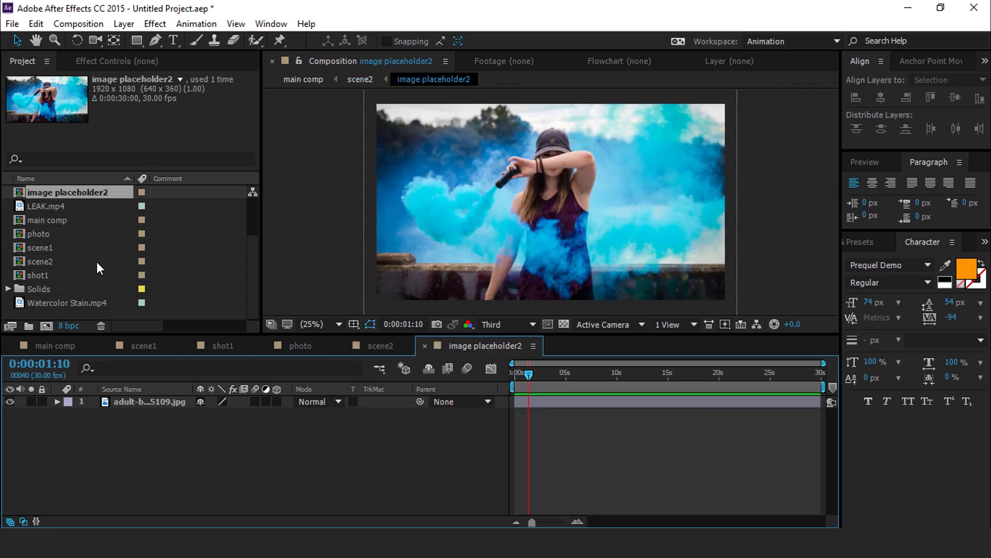
pyautogui.scroll(1, 98, 262)
pyautogui.click(78, 192)
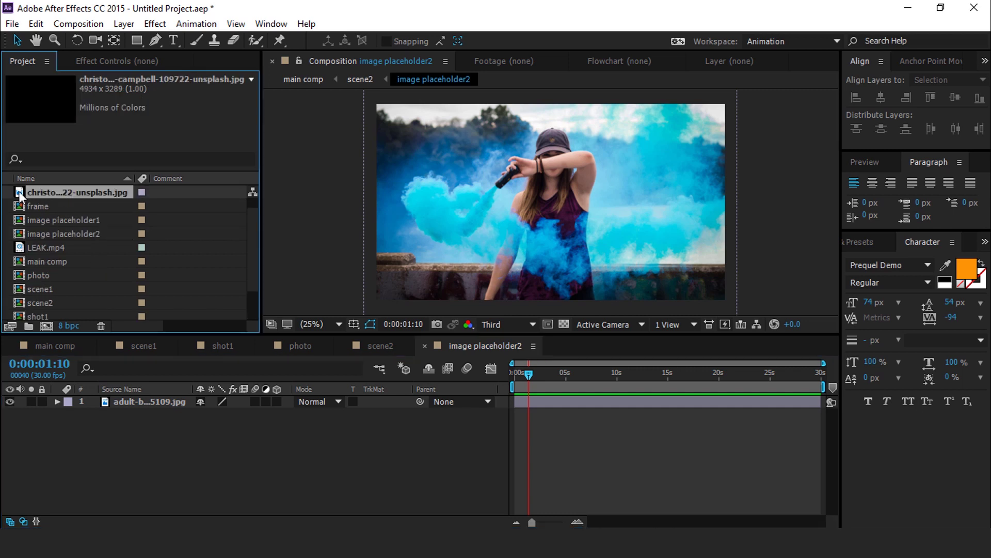
pyautogui.click(149, 402)
pyautogui.moveTo(77, 192); pyautogui.dragTo(149, 408)
pyautogui.press(',')
pyautogui.moveTo(635, 250); pyautogui.dragTo(648, 268)
pyautogui.click(426, 344)
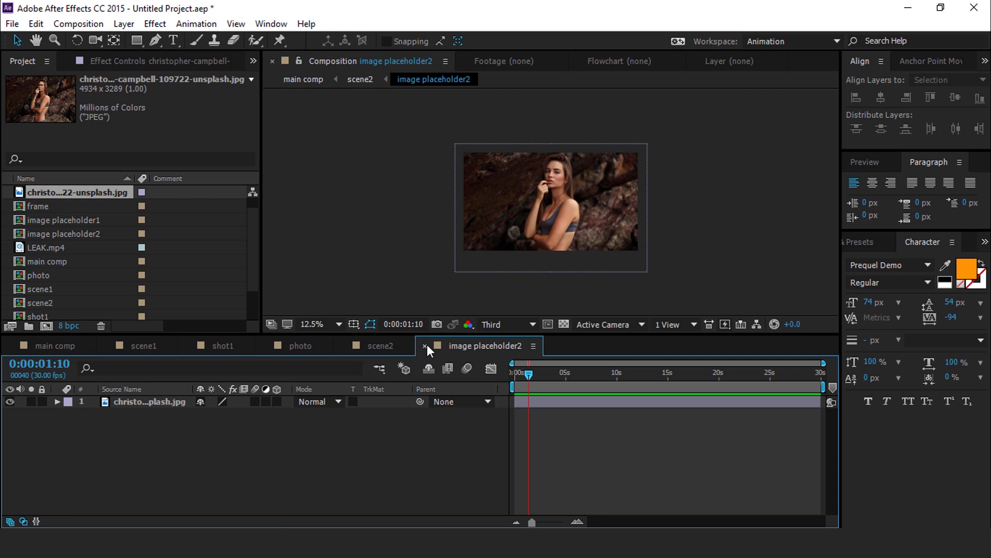
pyautogui.click(425, 346)
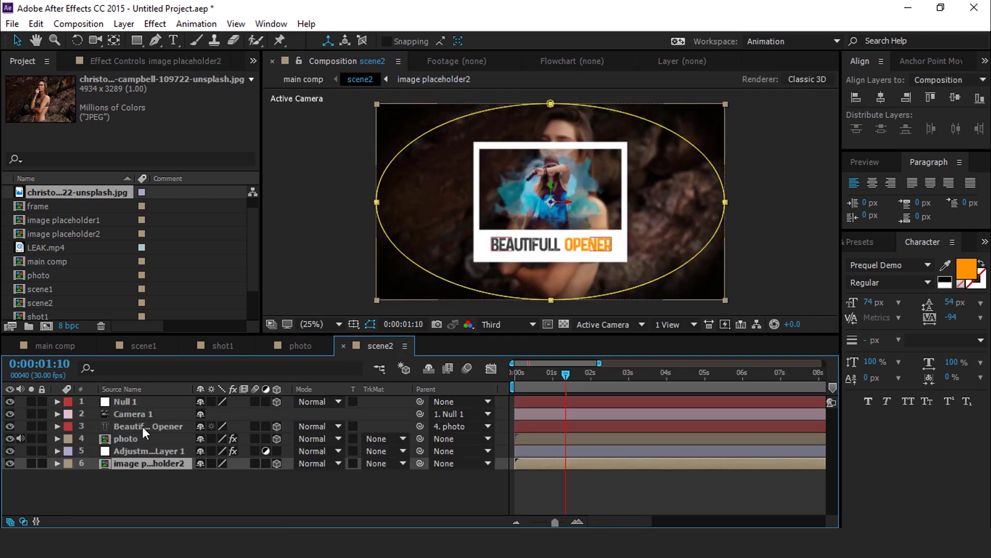
pyautogui.click(129, 439)
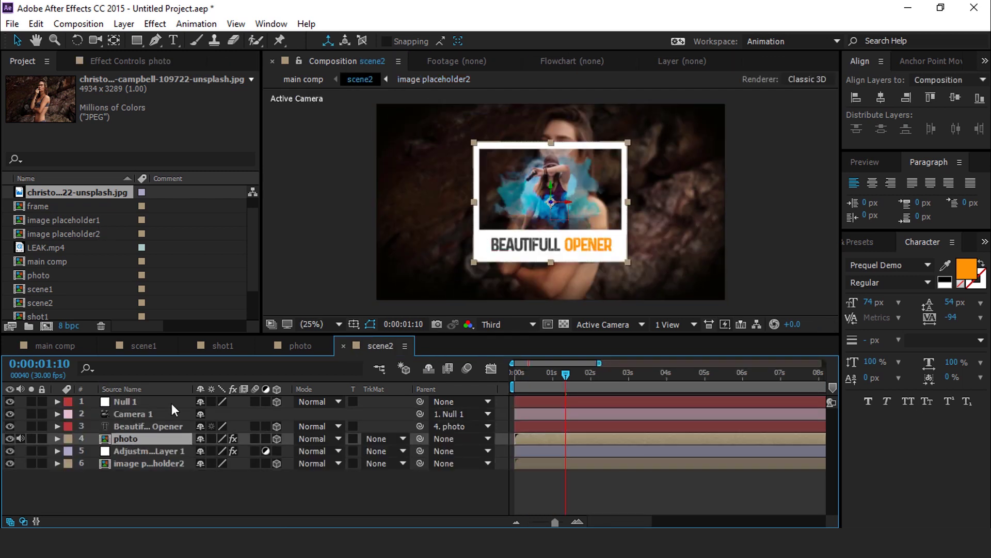
pyautogui.click(39, 272)
# Duplicate the photo comp as photo 2 and swap it in for scene2's photo layer
pyautogui.hotkey('ctrl', 'd')
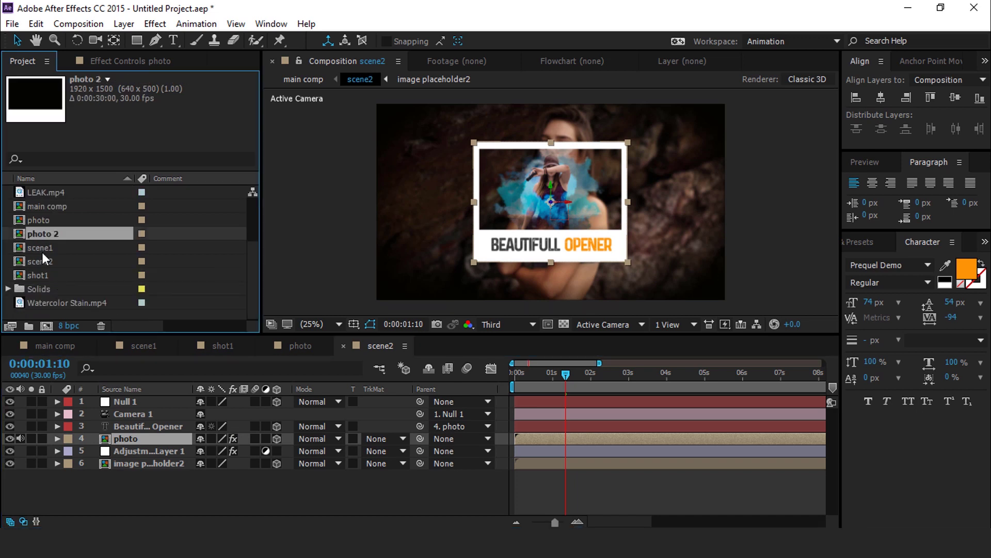
pyautogui.moveTo(49, 233); pyautogui.dragTo(124, 438)
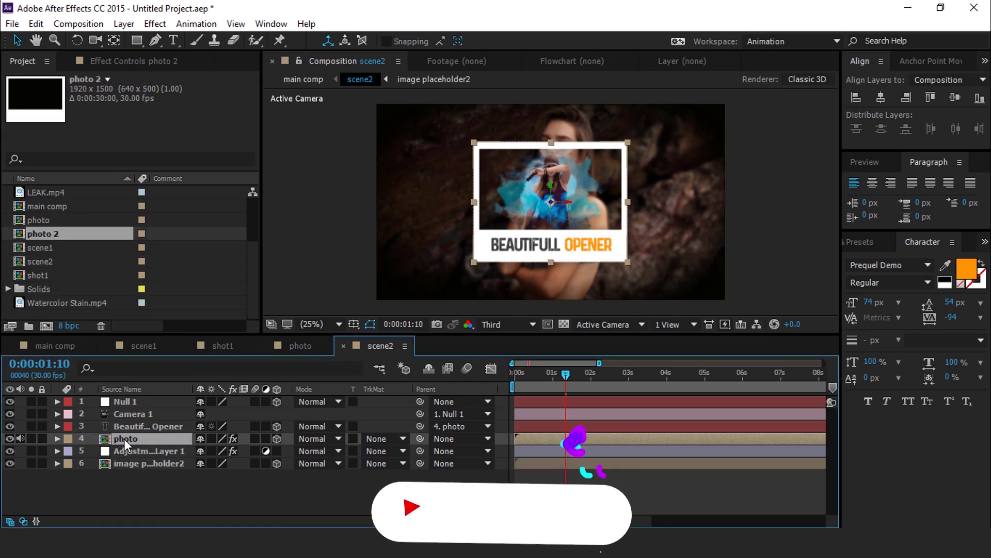
pyautogui.doubleClick(130, 438)
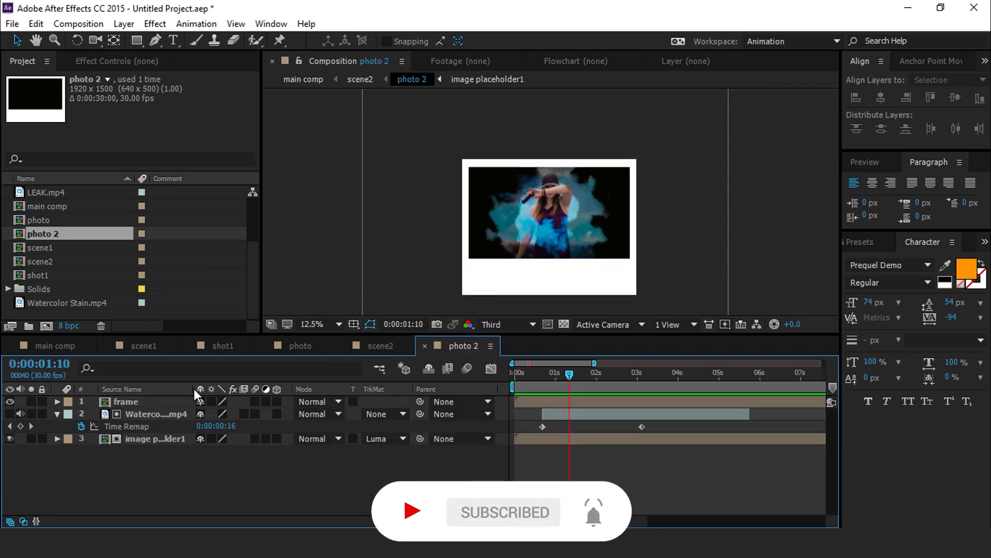
# Inside photo 2, replace image placeholder1 with image placeholder2, then return to scene1
pyautogui.click(165, 441)
pyautogui.scroll(3, 75, 248)
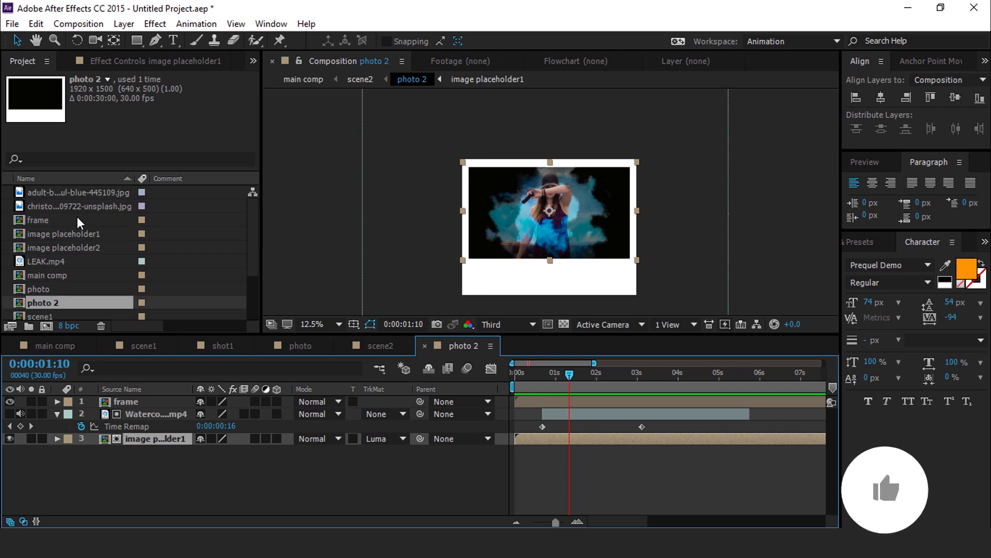
pyautogui.moveTo(67, 247); pyautogui.dragTo(126, 439)
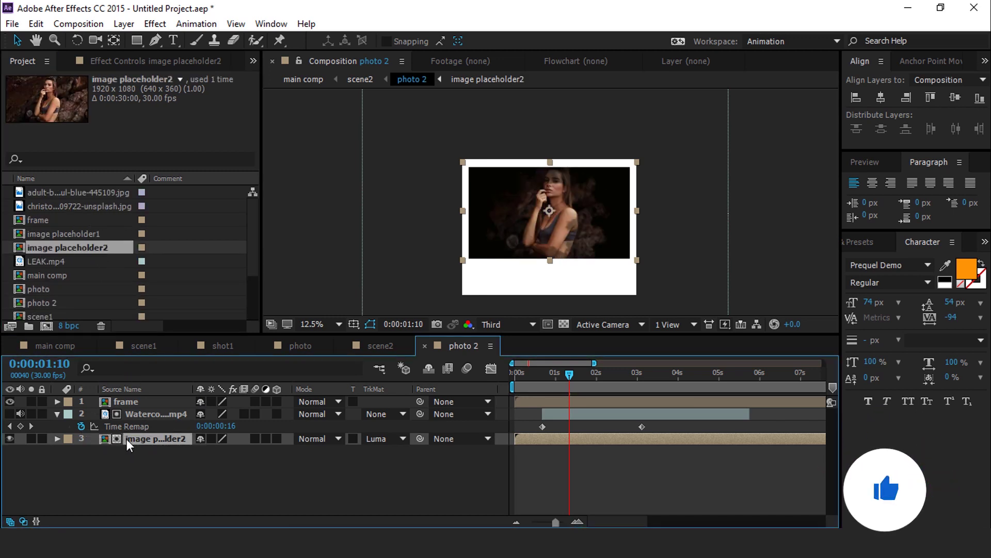
pyautogui.click(211, 514)
pyautogui.click(138, 347)
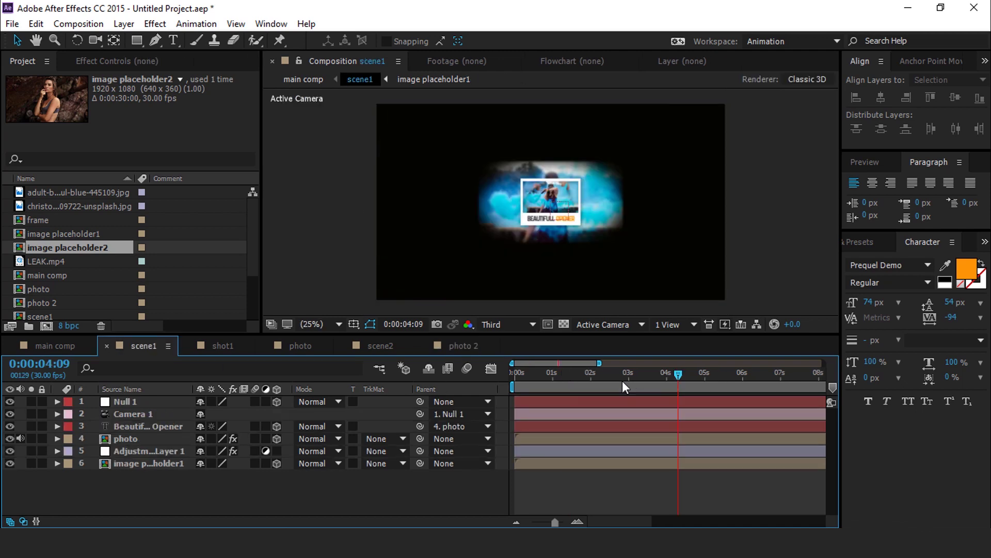
pyautogui.click(55, 345)
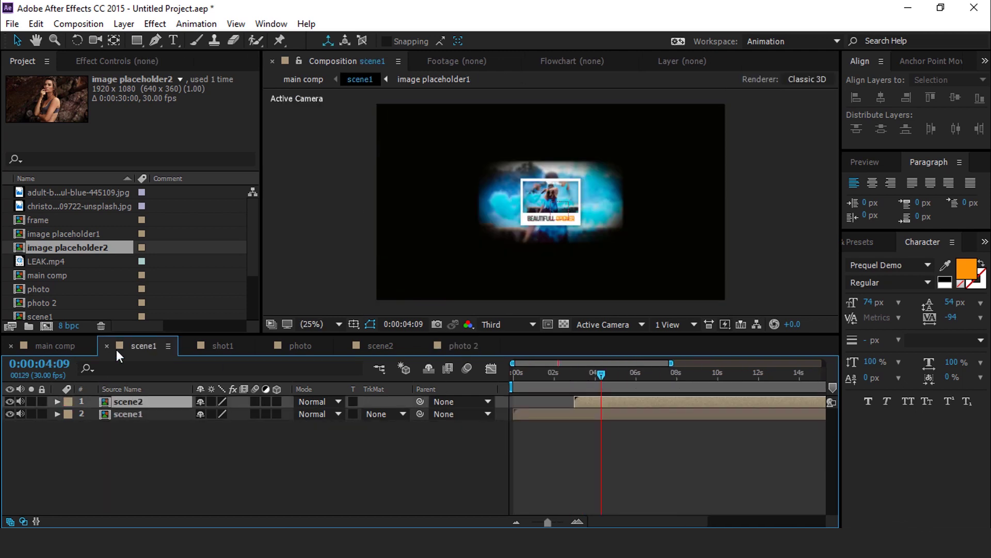
pyautogui.press('Home')
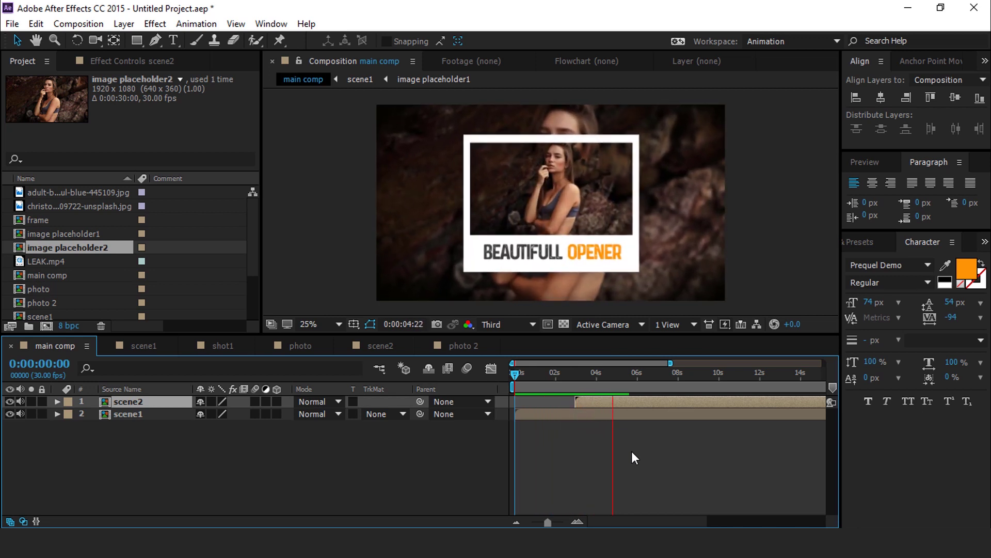
pyautogui.moveTo(640, 373); pyautogui.dragTo(631, 373)
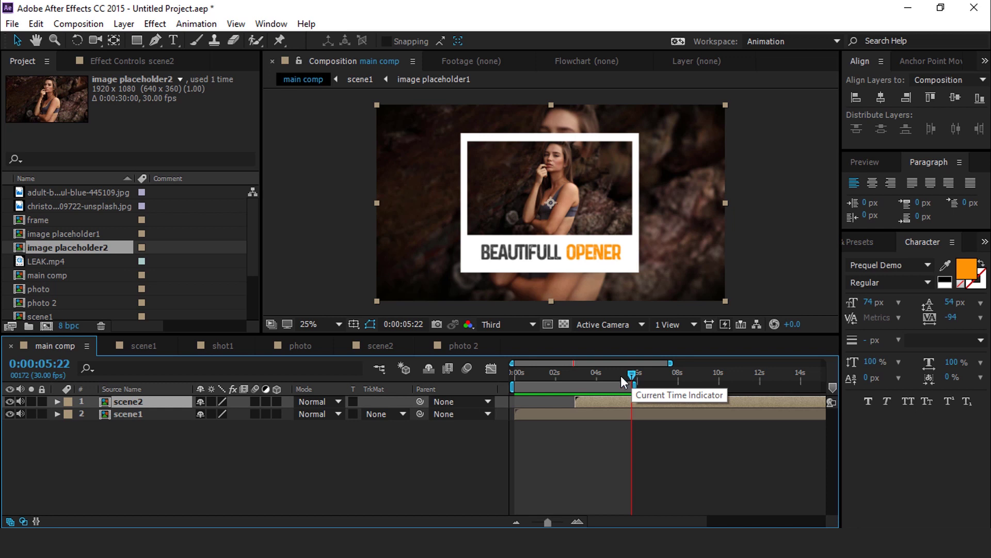
pyautogui.click(572, 373)
pyautogui.press('space')
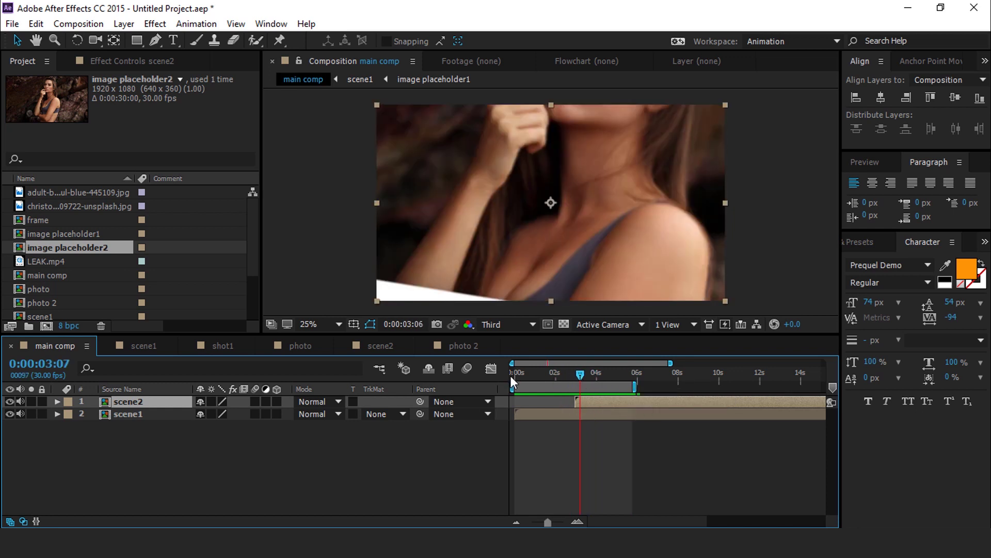
pyautogui.doubleClick(126, 414)
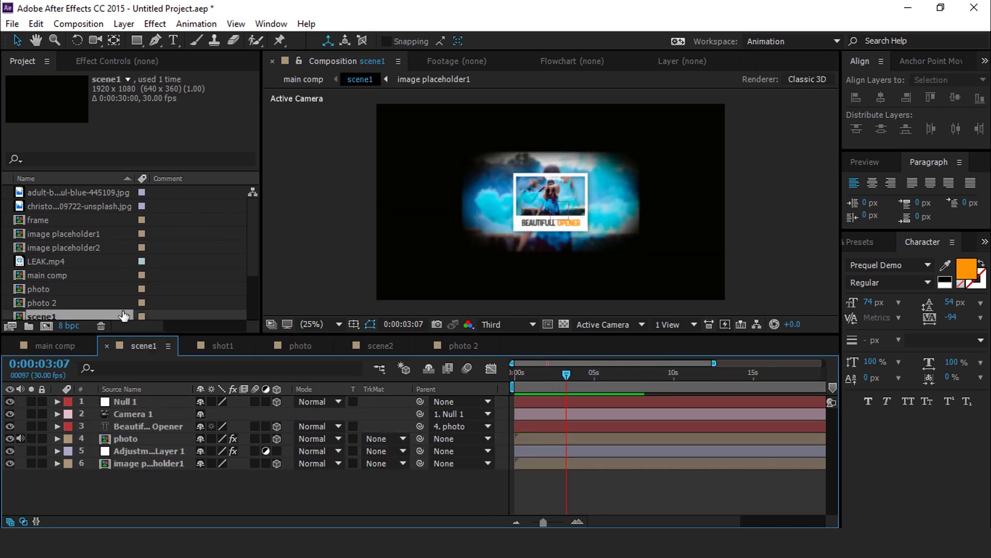
# Add LEAK.mp4 on top of scene1 with its blend mode set to Screen
pyautogui.click(72, 261)
pyautogui.moveTo(20, 262); pyautogui.dragTo(126, 405)
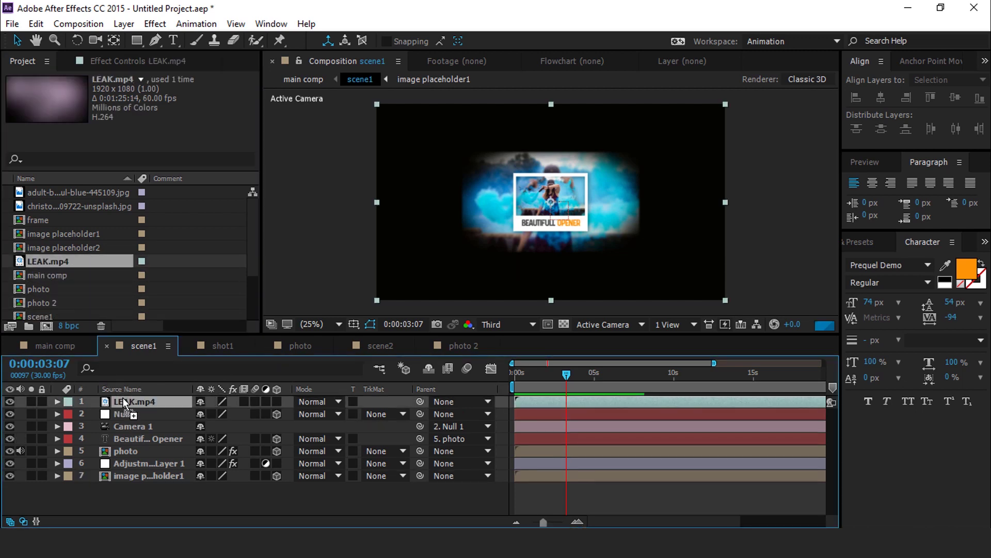
pyautogui.click(325, 401)
pyautogui.click(355, 209)
pyautogui.click(325, 402)
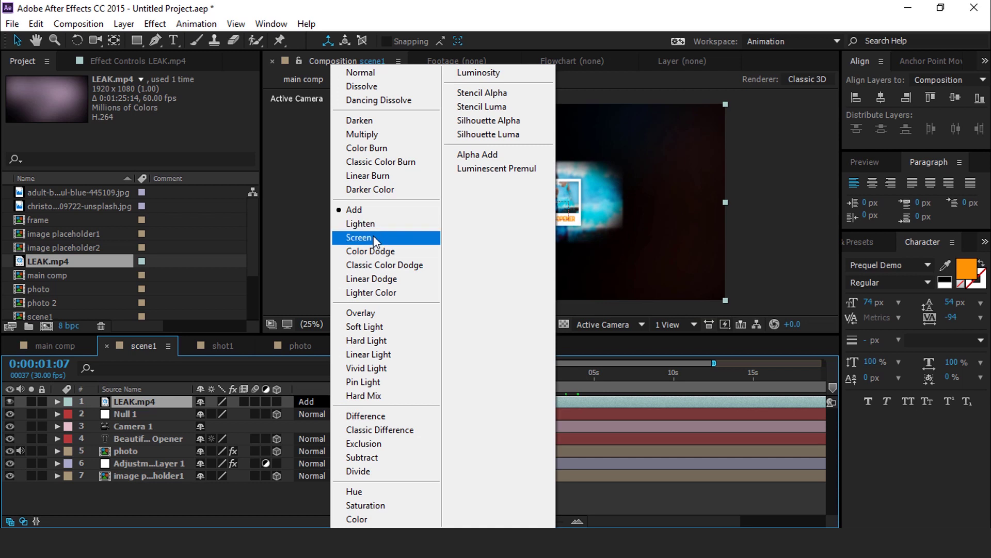
pyautogui.click(374, 237)
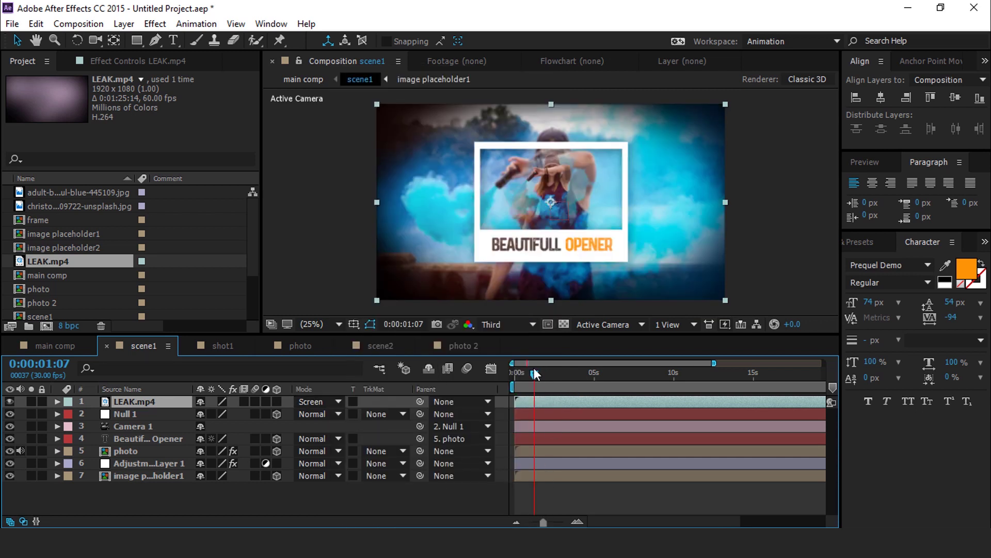
pyautogui.click(187, 495)
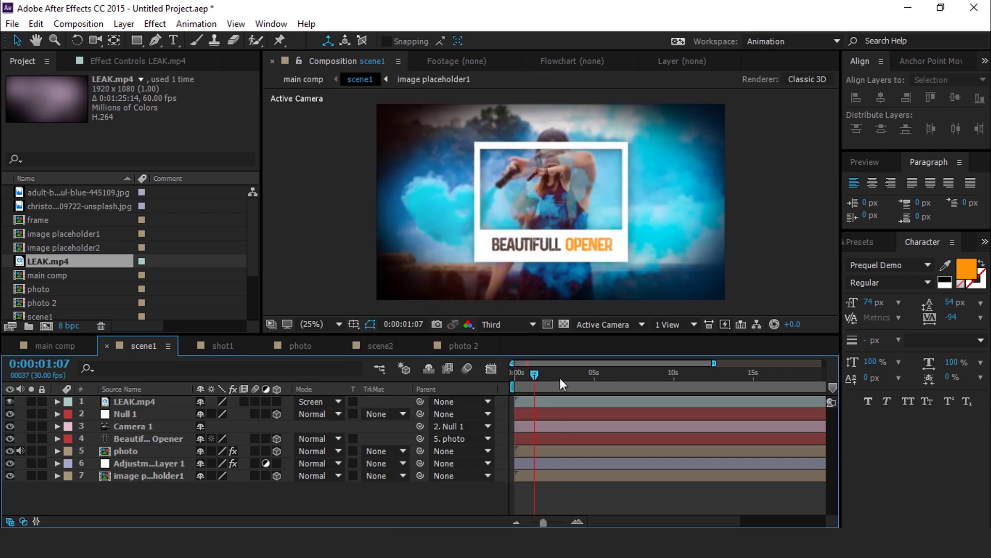
pyautogui.press('Home')
# Add LEAK.mp4 on top of scene2, also blended with Screen
pyautogui.click(379, 345)
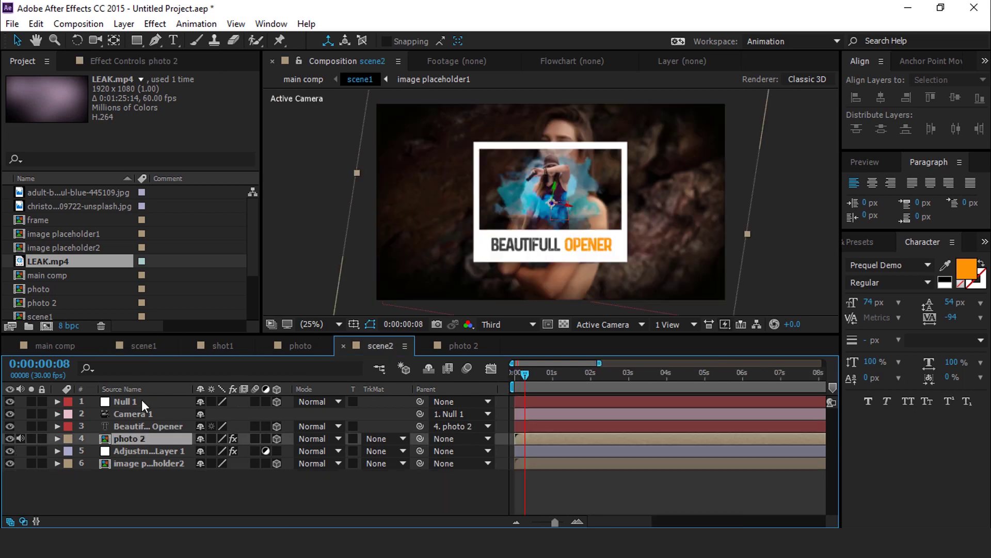
pyautogui.moveTo(138, 402); pyautogui.dragTo(138, 403)
pyautogui.click(316, 401)
pyautogui.click(361, 239)
pyautogui.click(370, 509)
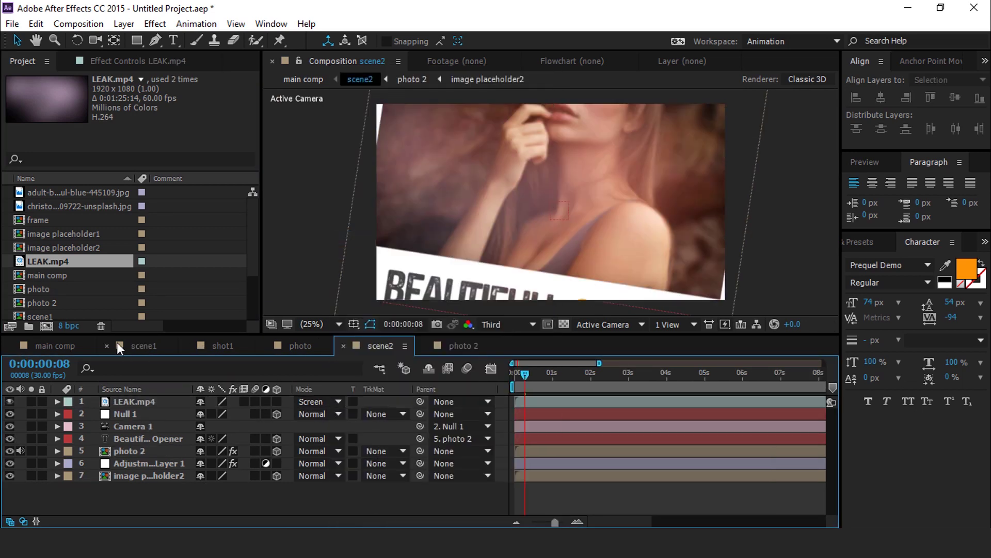
# Preview the main comp with the viewer maximised to fill the window
pyautogui.click(42, 346)
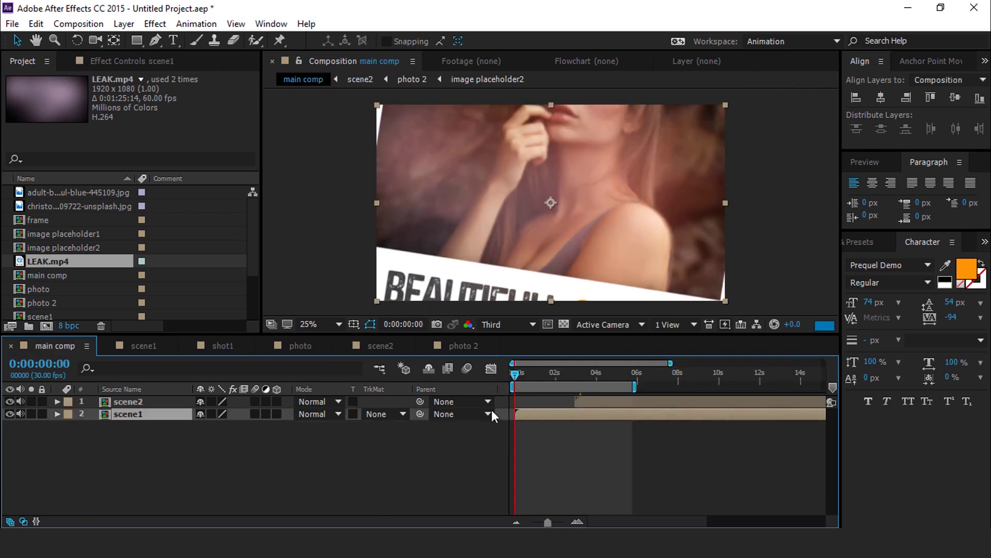
pyautogui.press('`')
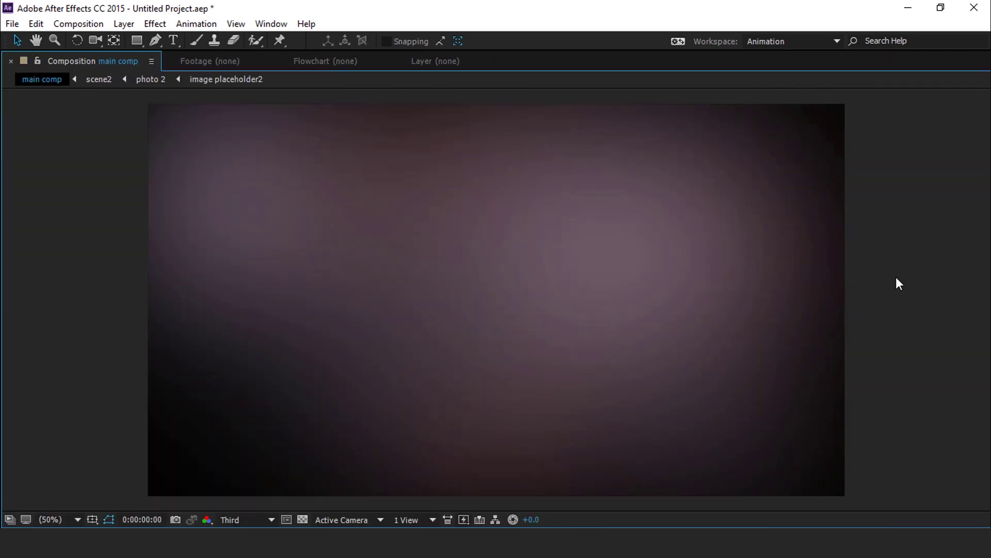
pyautogui.press('space')
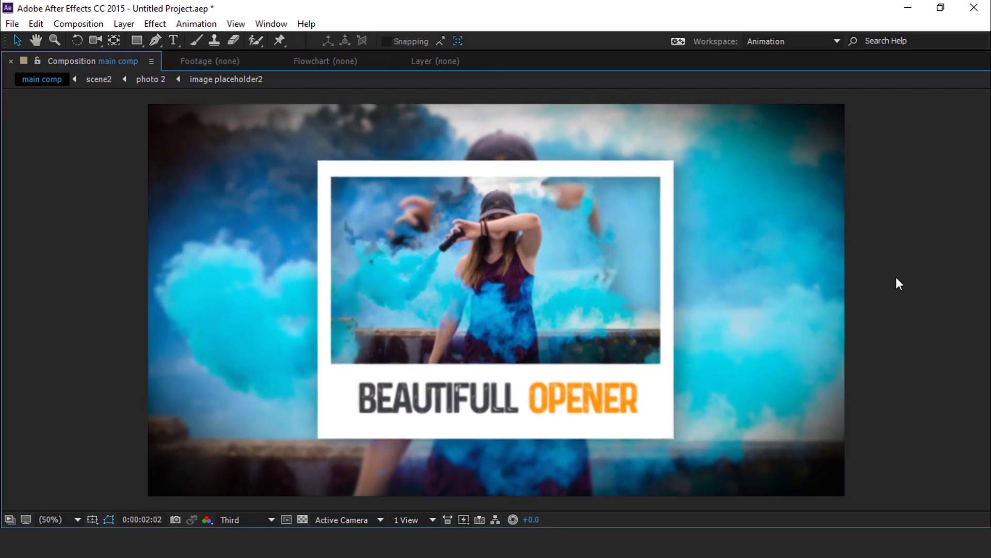